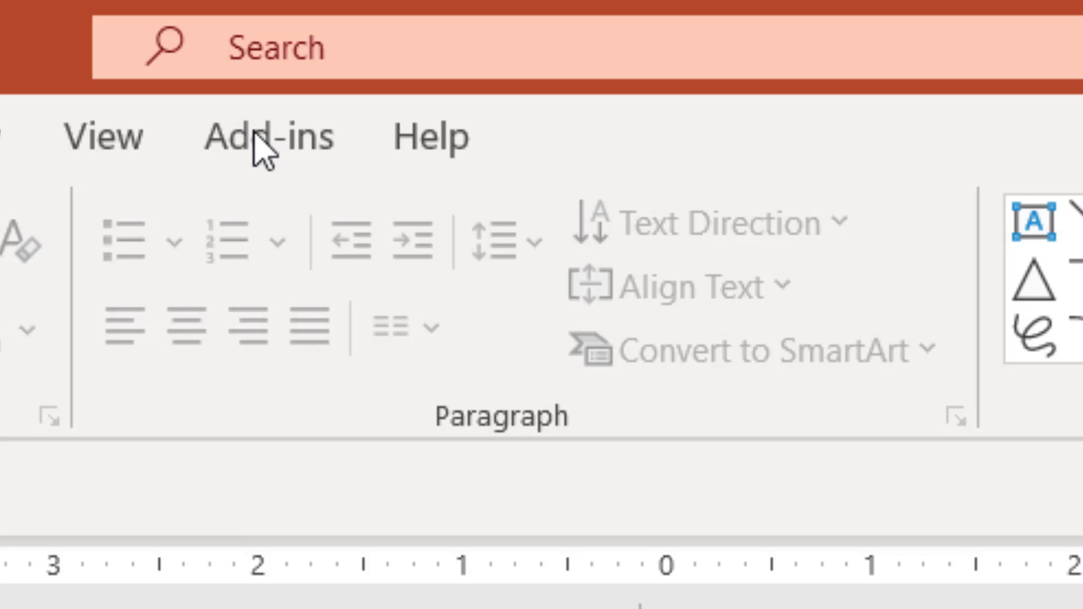
Display the Add-ins ribbon commands, then bring up the Windows Start menu
click(255, 136)
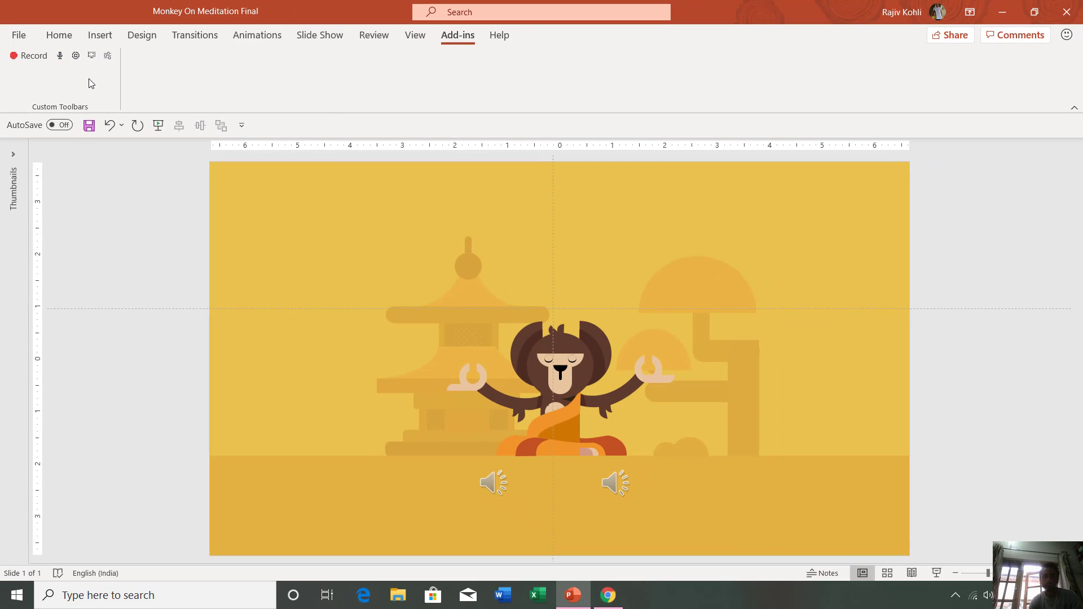
click(17, 596)
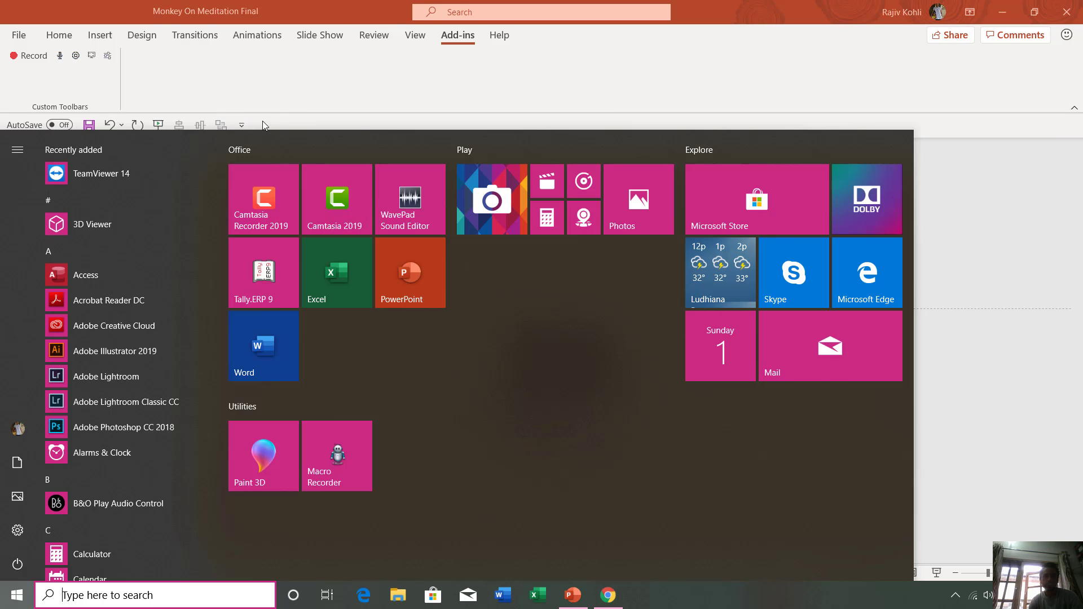
Dismiss the Windows Start menu and switch PowerPoint back to the Home tab
click(90, 81)
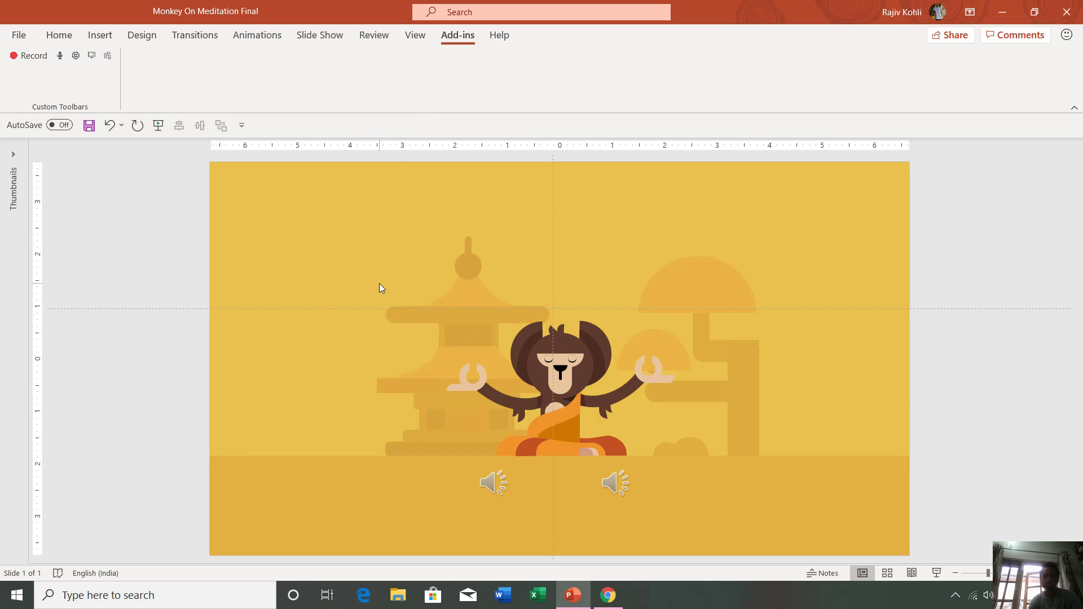
click(91, 55)
key(super)
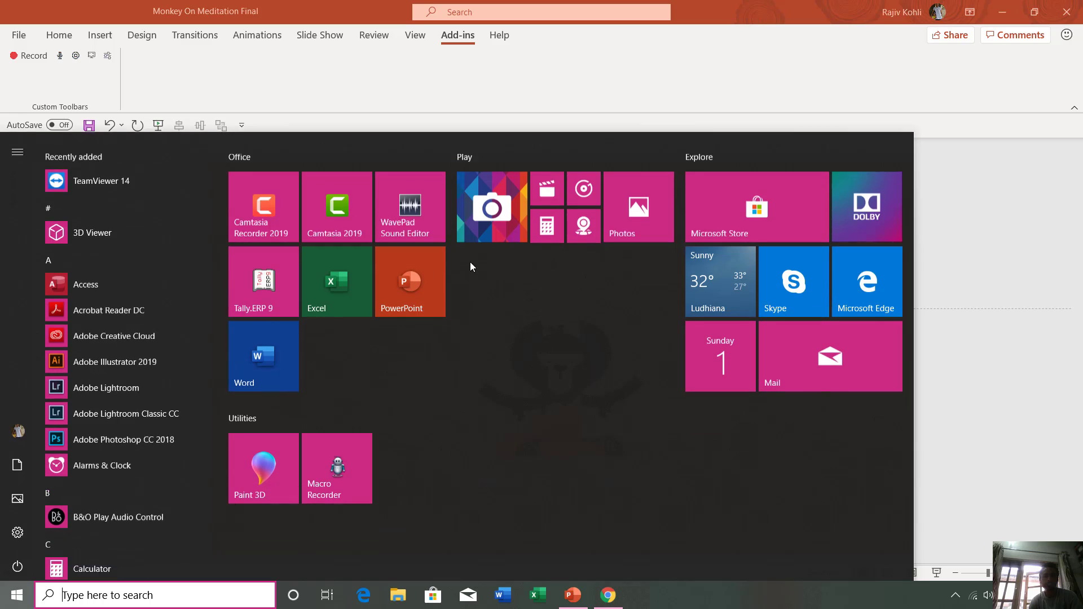
key(Escape)
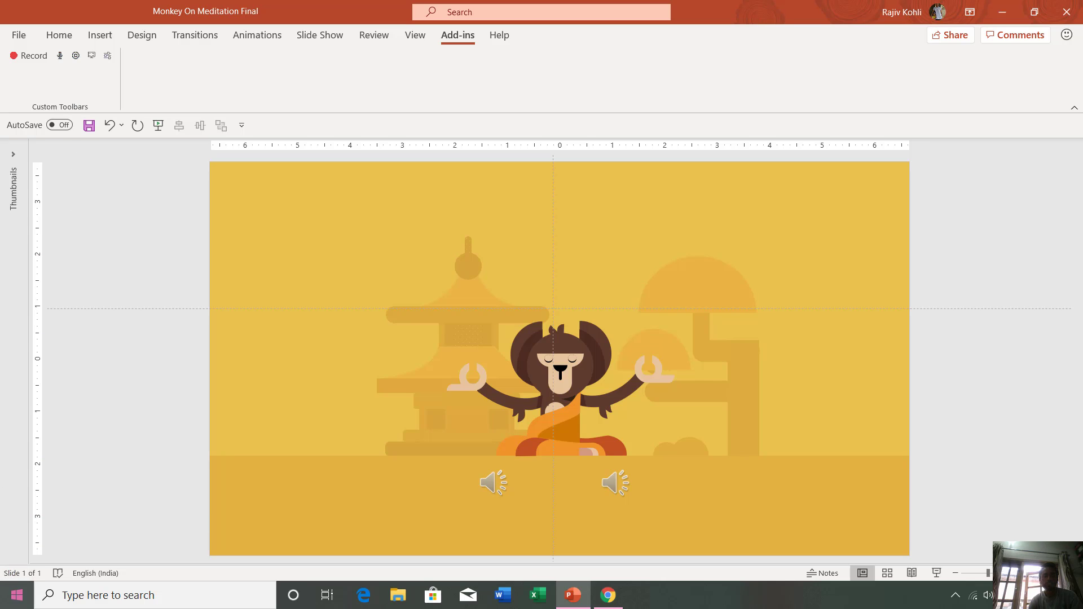
click(17, 596)
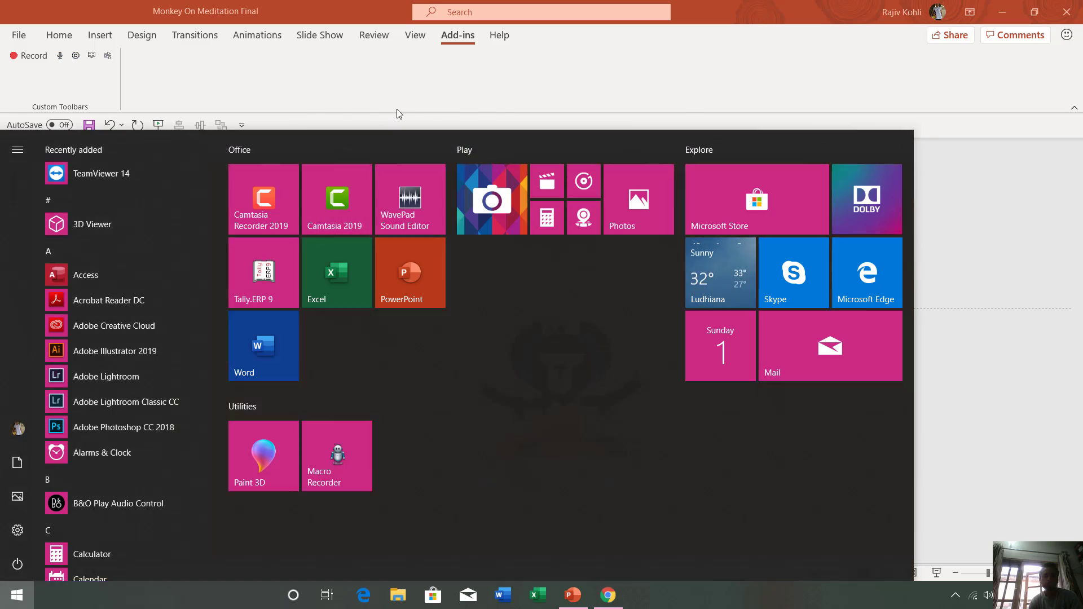
click(397, 110)
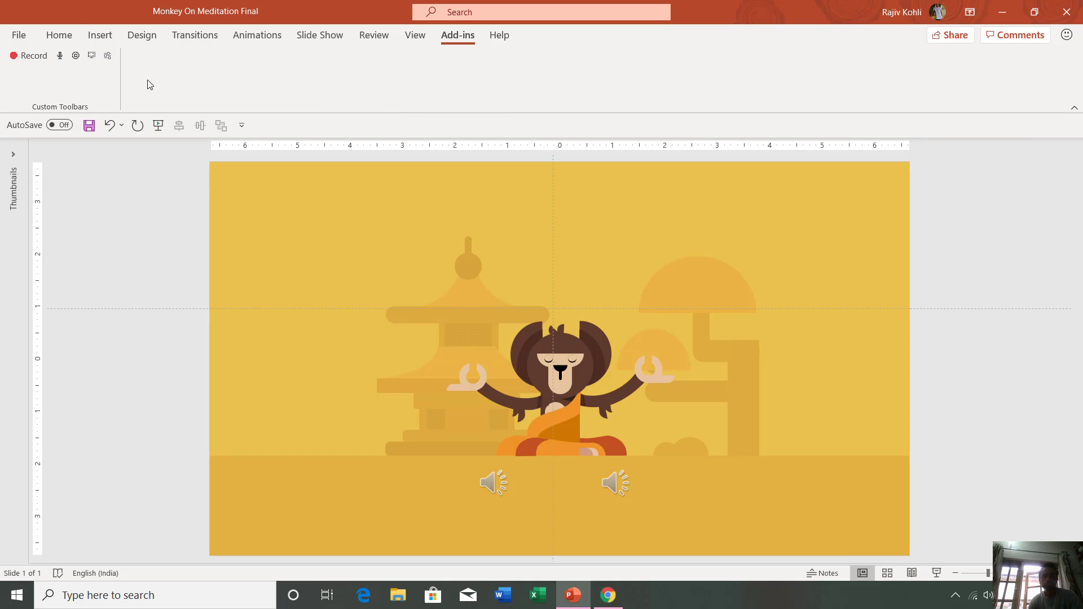
click(59, 36)
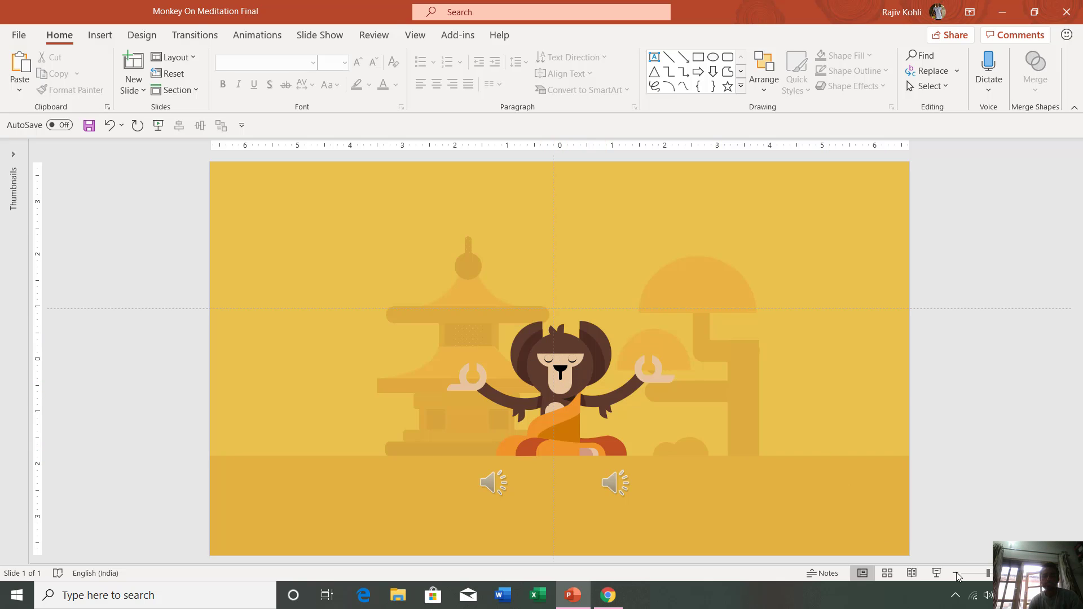
click(935, 573)
In Chrome's motion path add-ins search, go to the 'Motion Path Tools add-in - OfficeTips' page
click(608, 595)
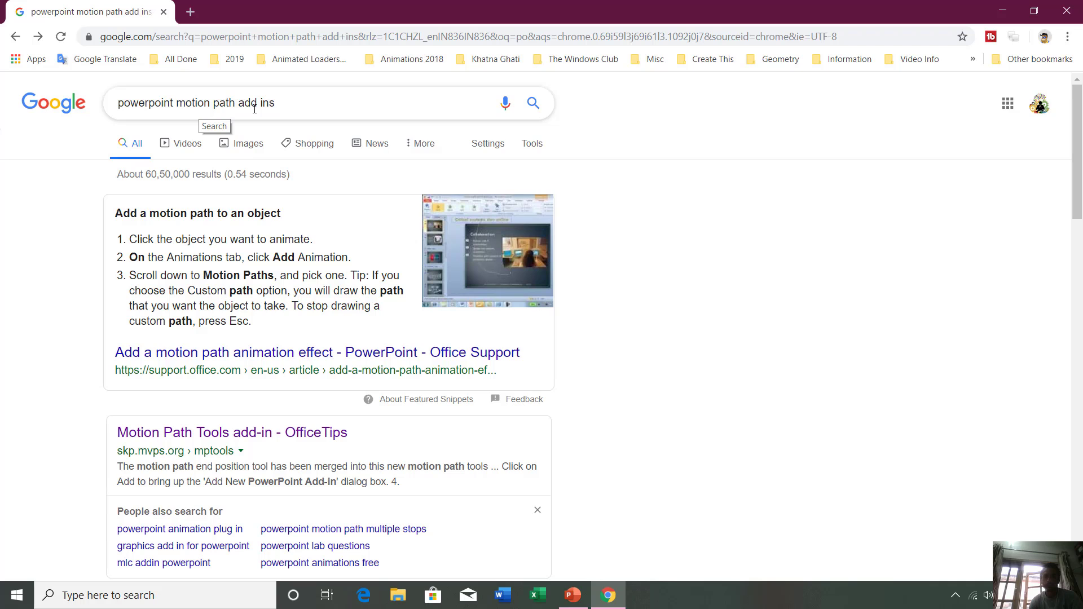
scroll(160, 388, down, 1)
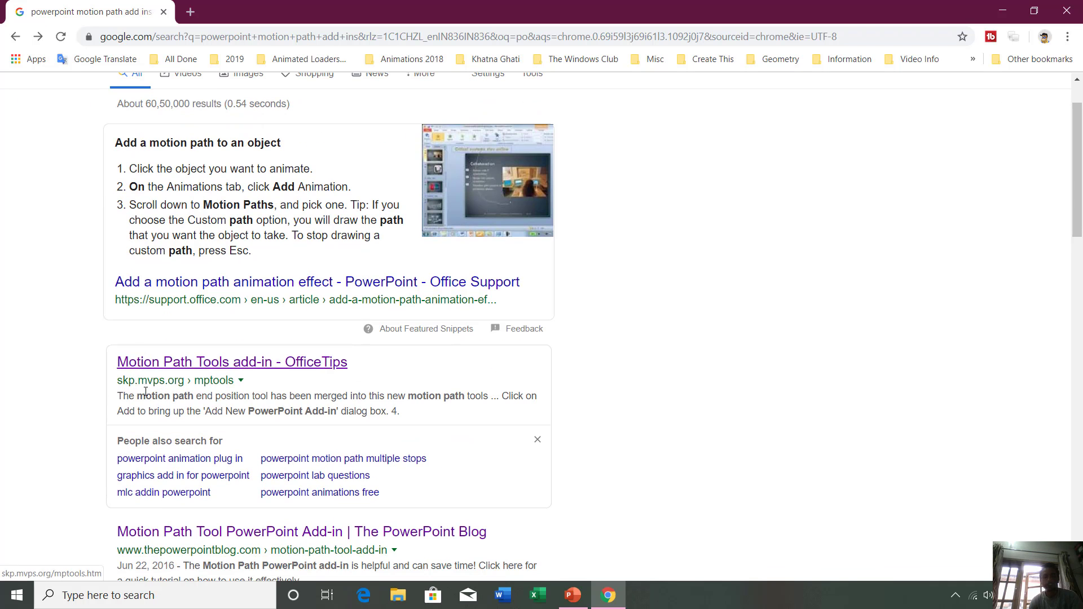
click(172, 364)
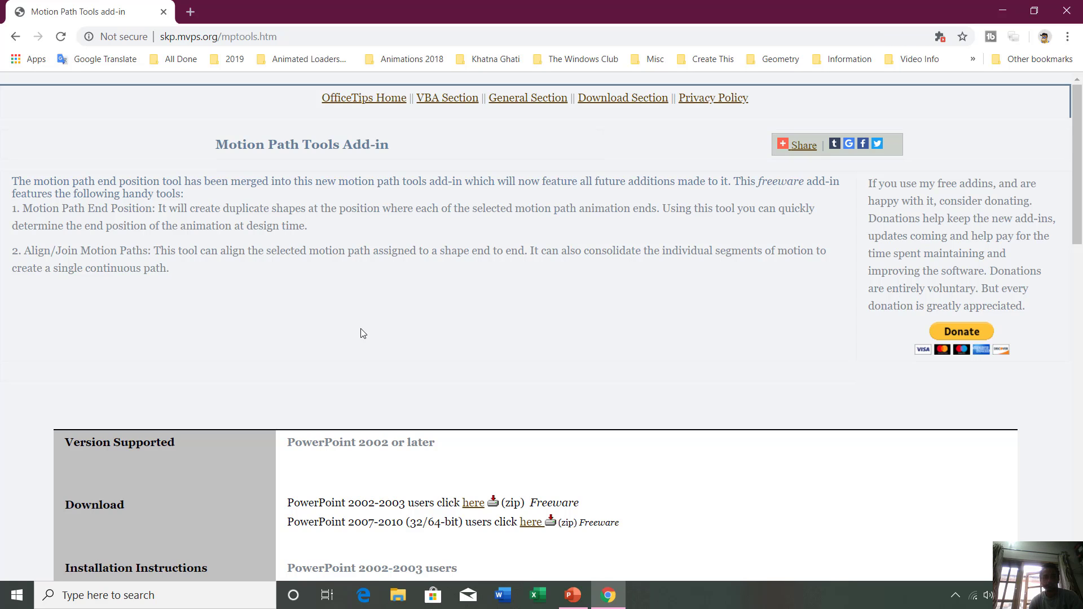
scroll(323, 282, down, 1)
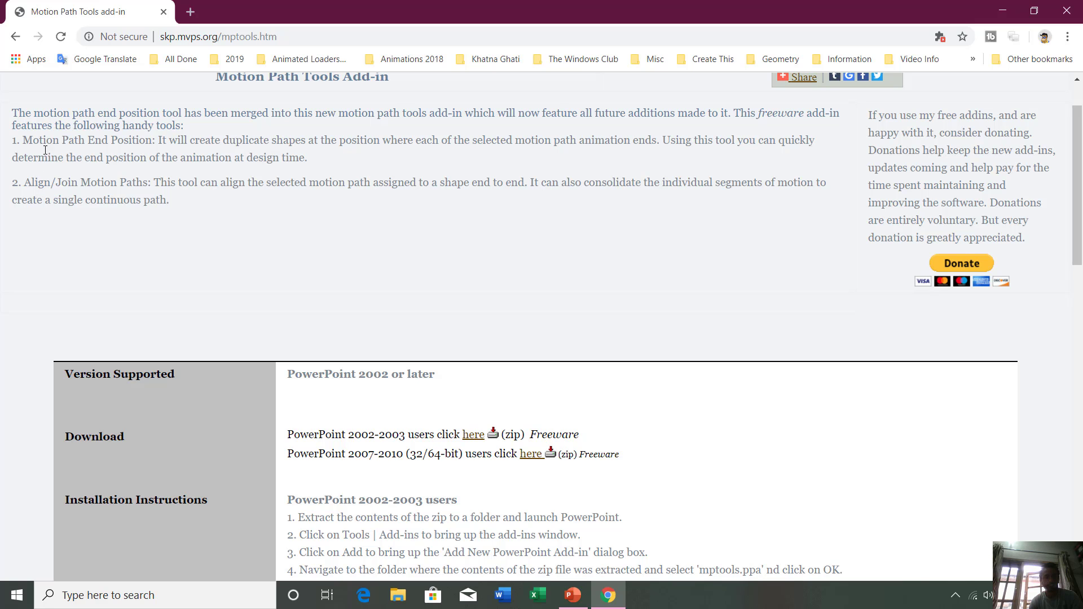
scroll(40, 150, down, 1)
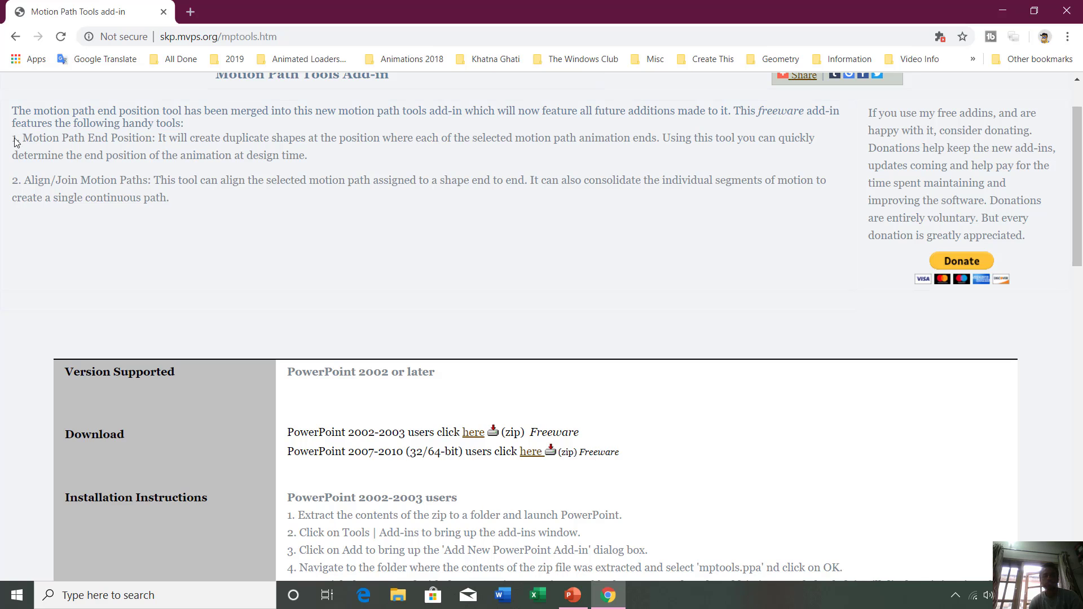
Download the PowerPoint 2007–2010 MotionPathTools.zip (95.3 KB) from the page's Download row
drag(12, 138, 155, 139)
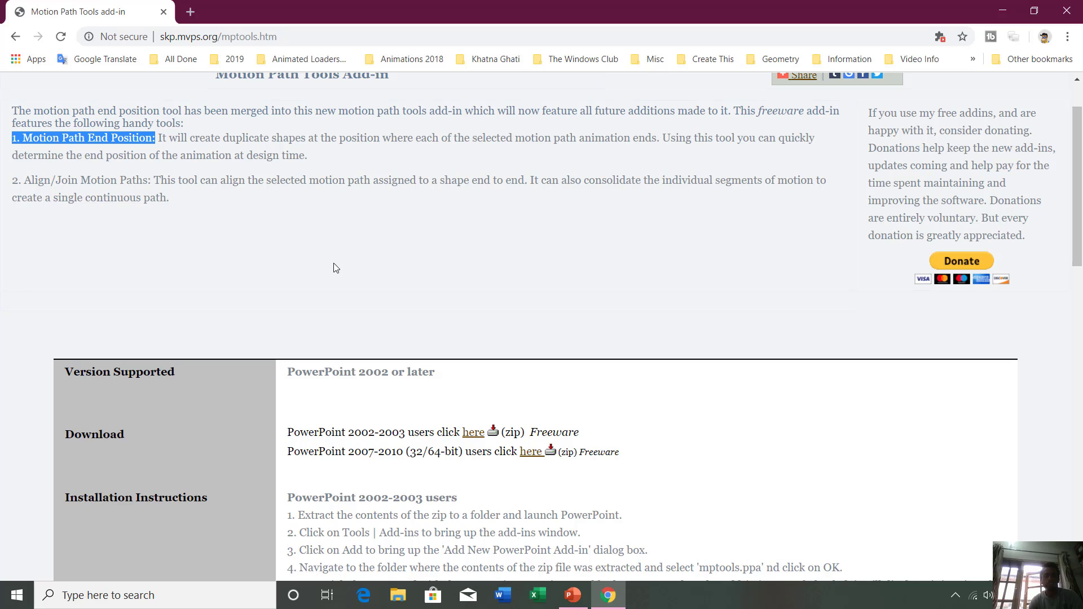
scroll(337, 264, down, 4)
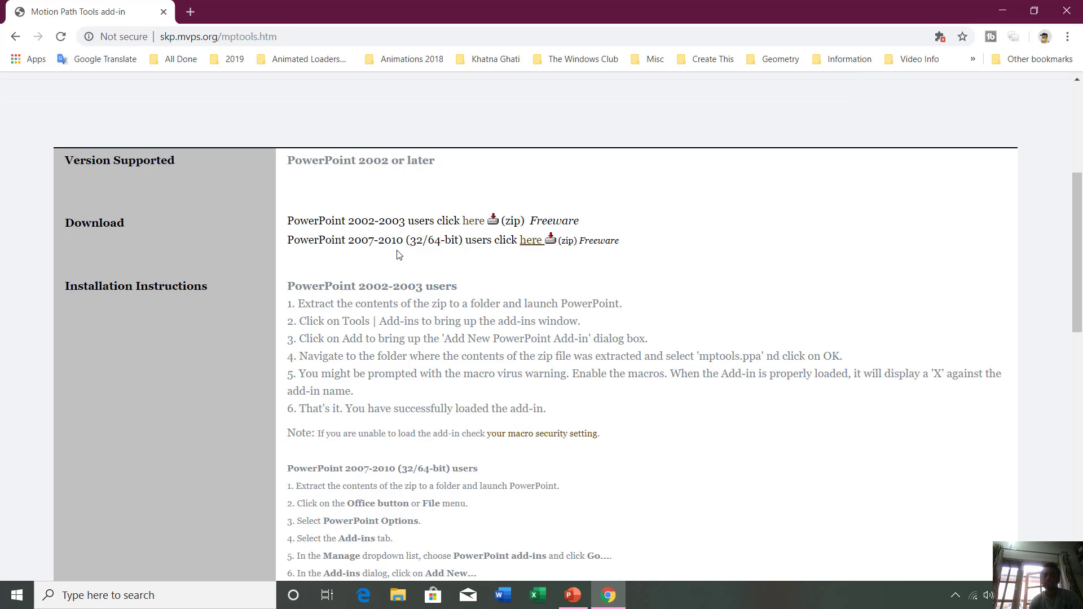
click(529, 242)
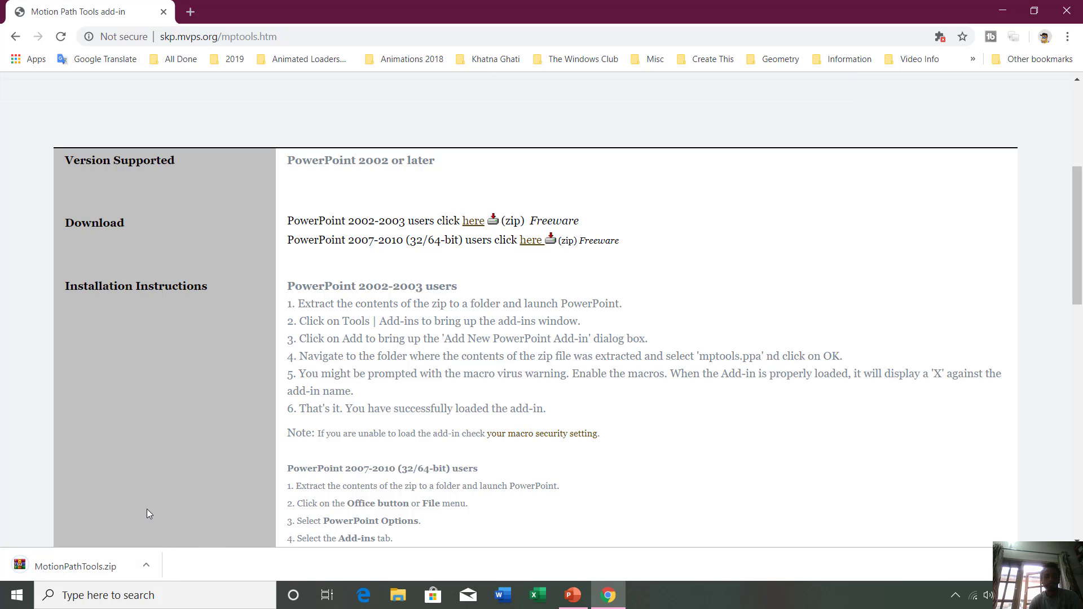
click(146, 565)
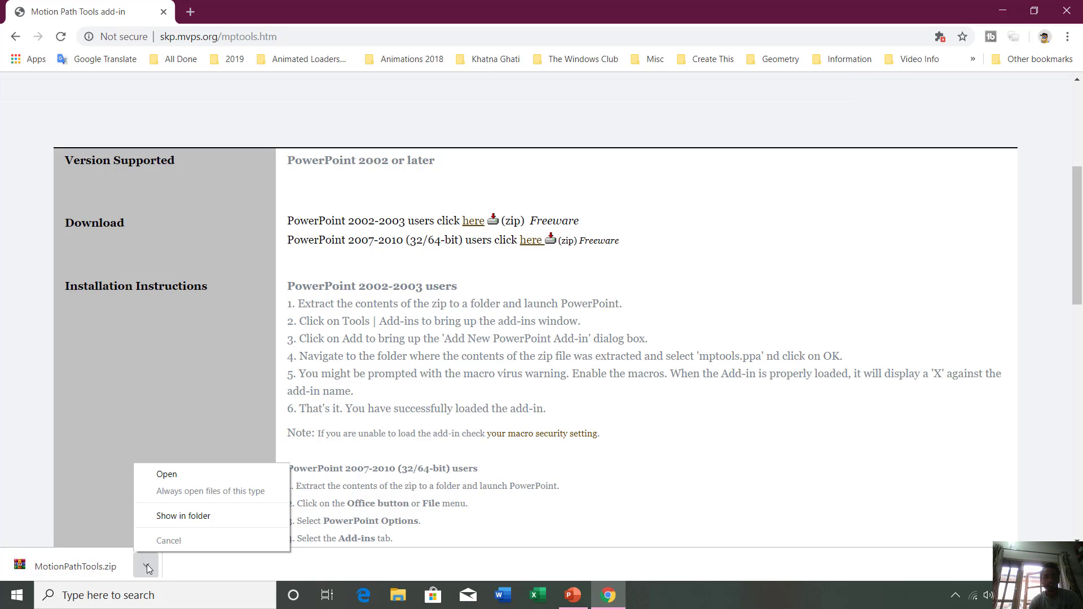
Extract MotionPathTools.zip into a MotionPathTools folder in Downloads, check its contents, and close Explorer
click(184, 515)
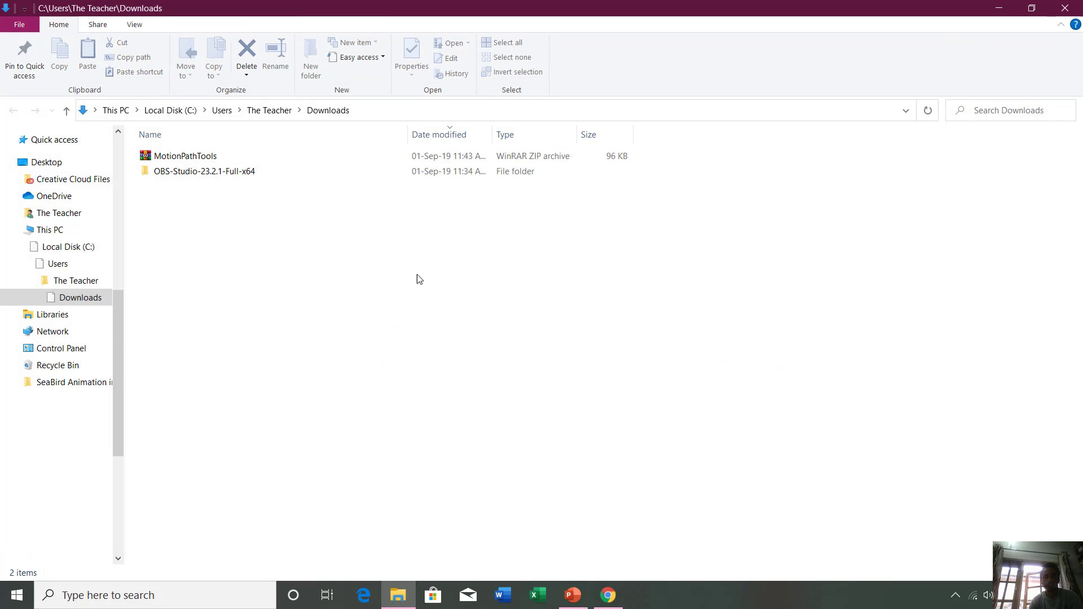
right_click(175, 160)
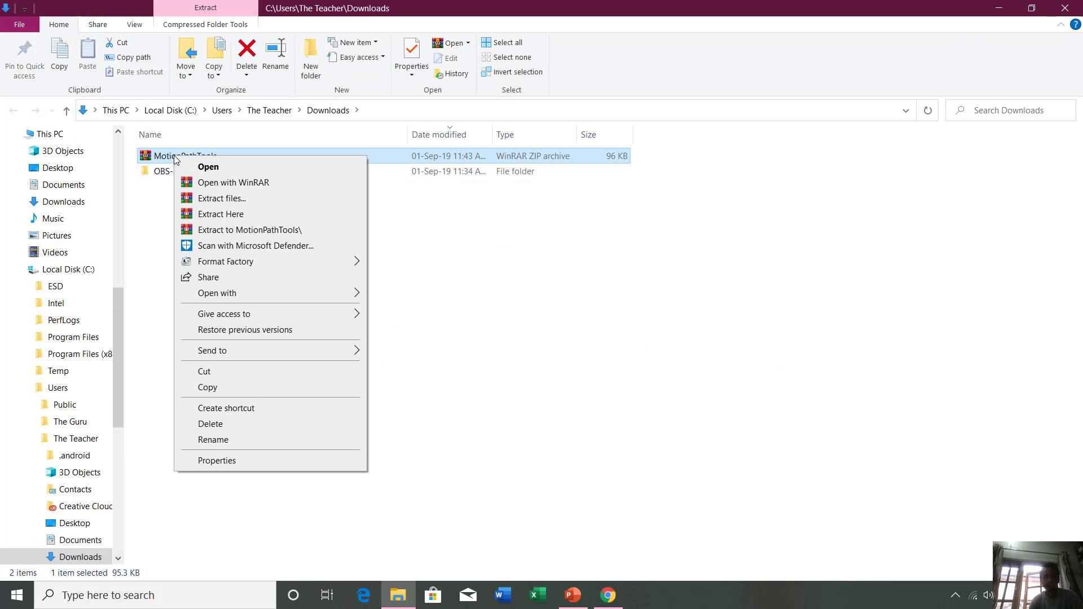
click(247, 231)
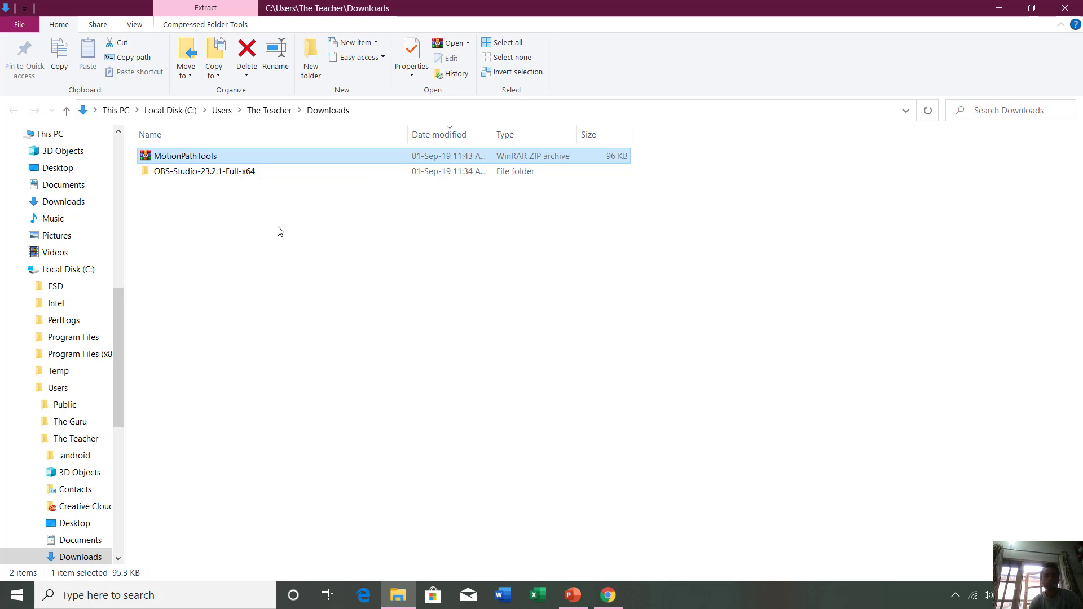
double_click(184, 172)
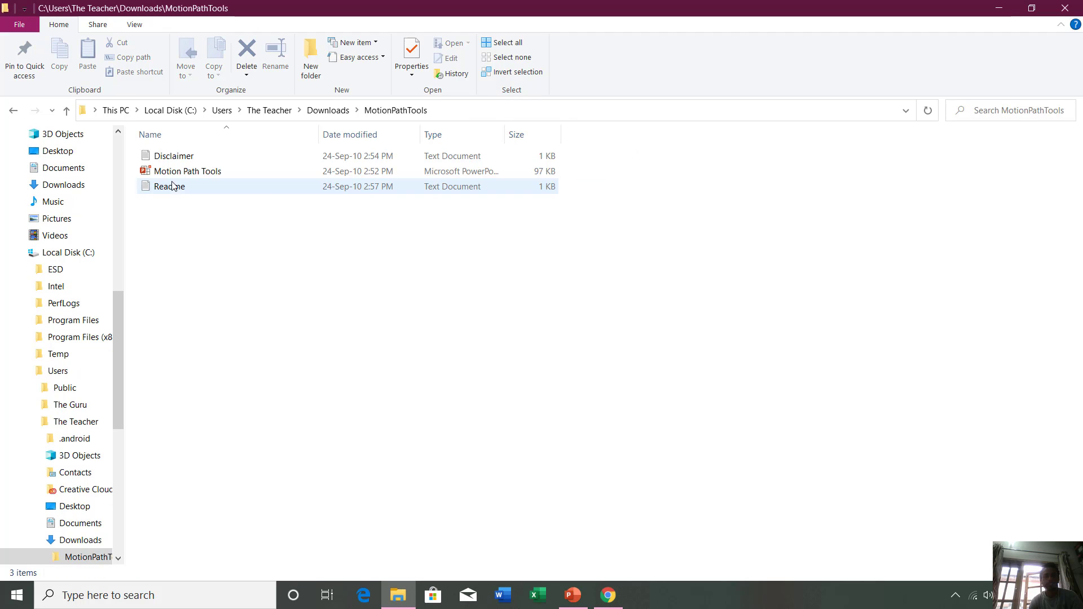
click(162, 173)
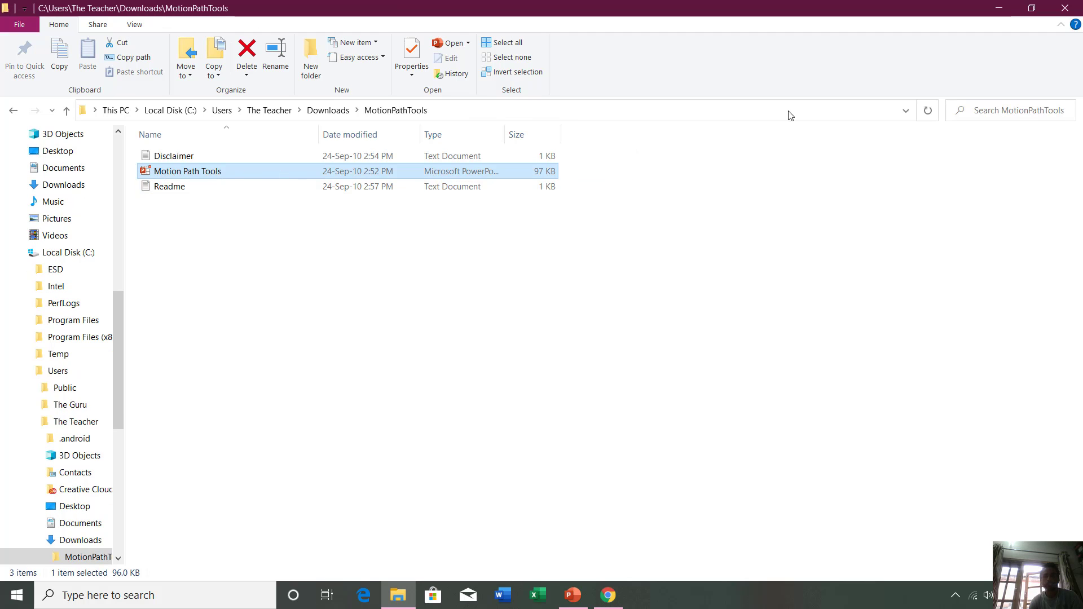
click(1066, 8)
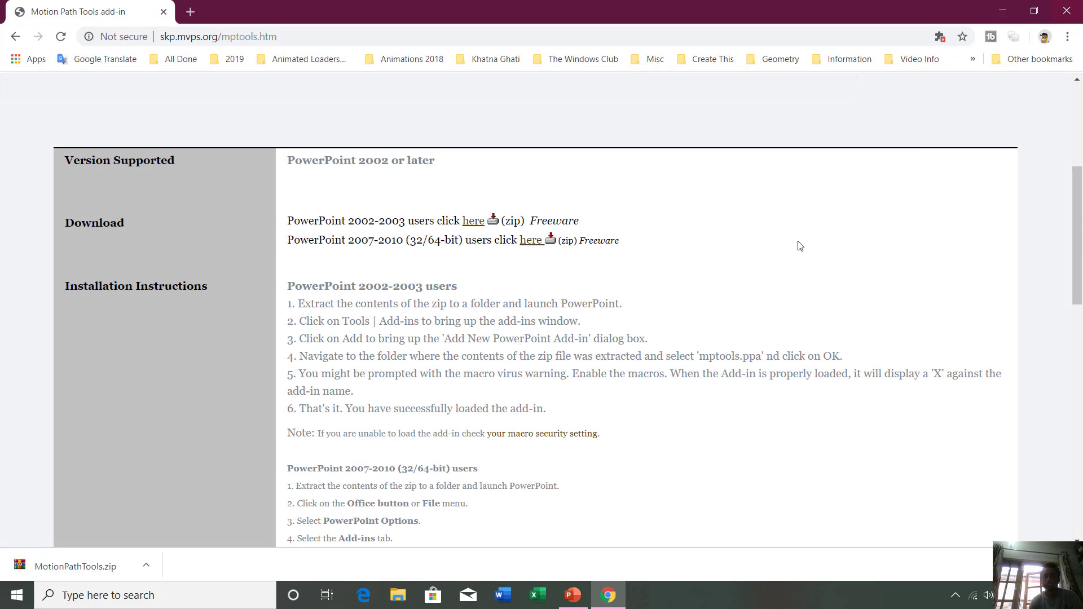
Close Chrome and, in PowerPoint Options > Add-ins, set Manage to PowerPoint Add-ins
click(1067, 10)
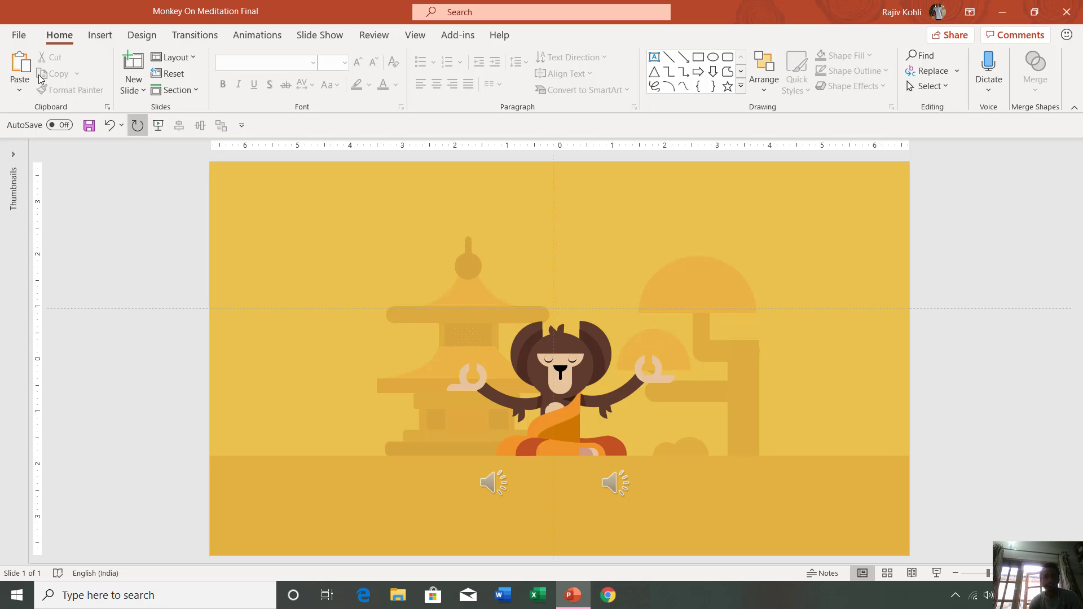
click(19, 34)
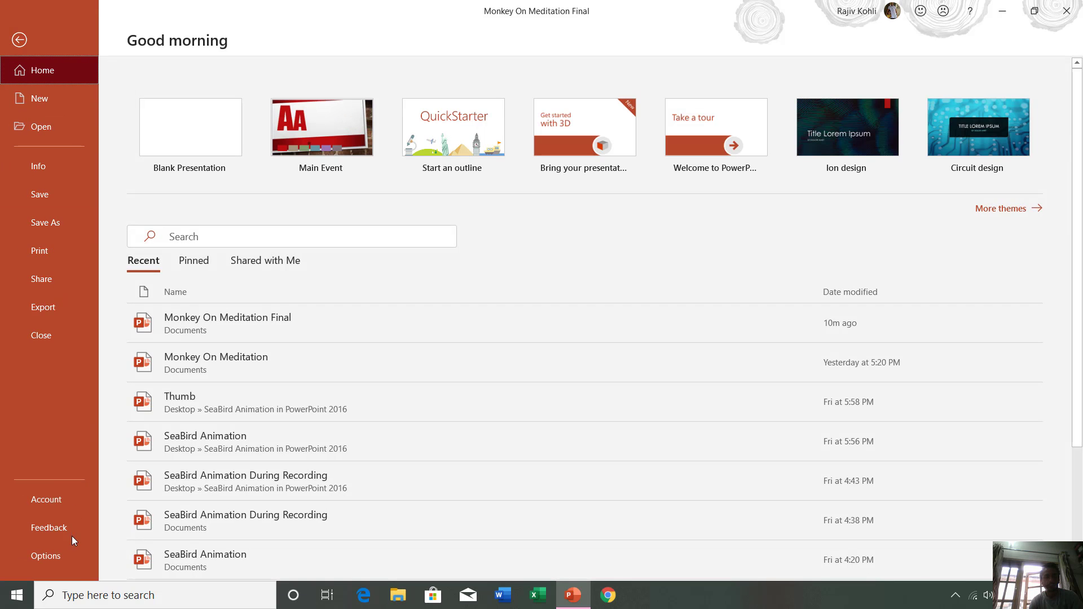
click(59, 557)
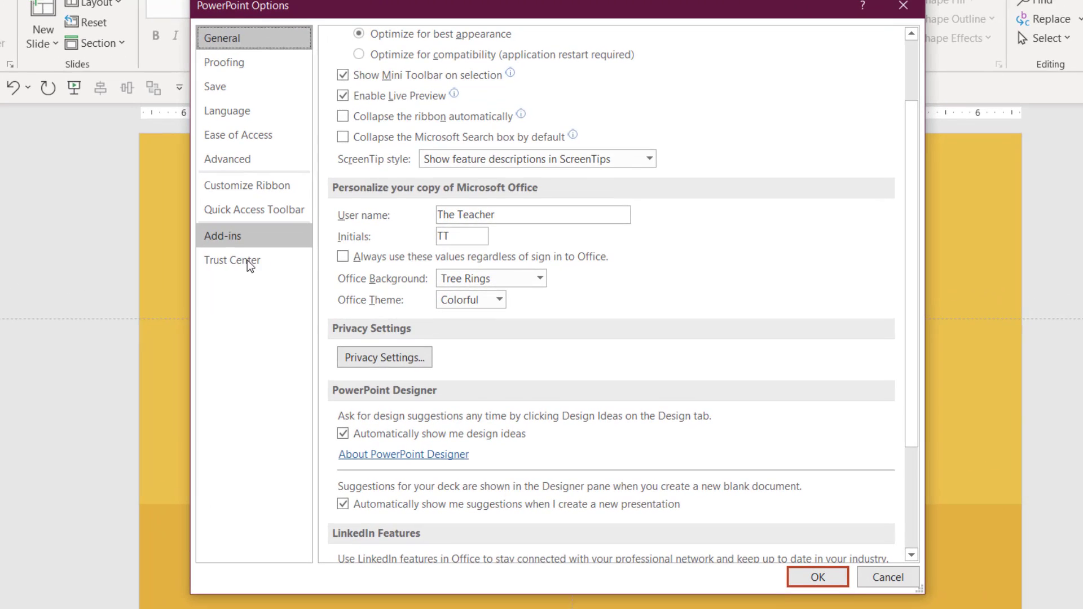
click(289, 243)
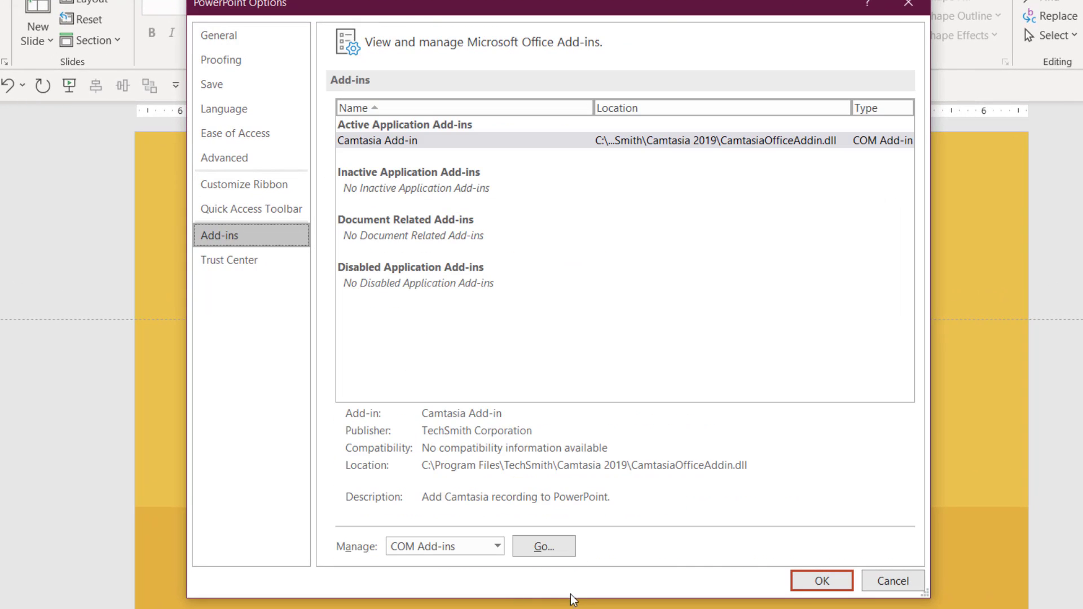
click(425, 545)
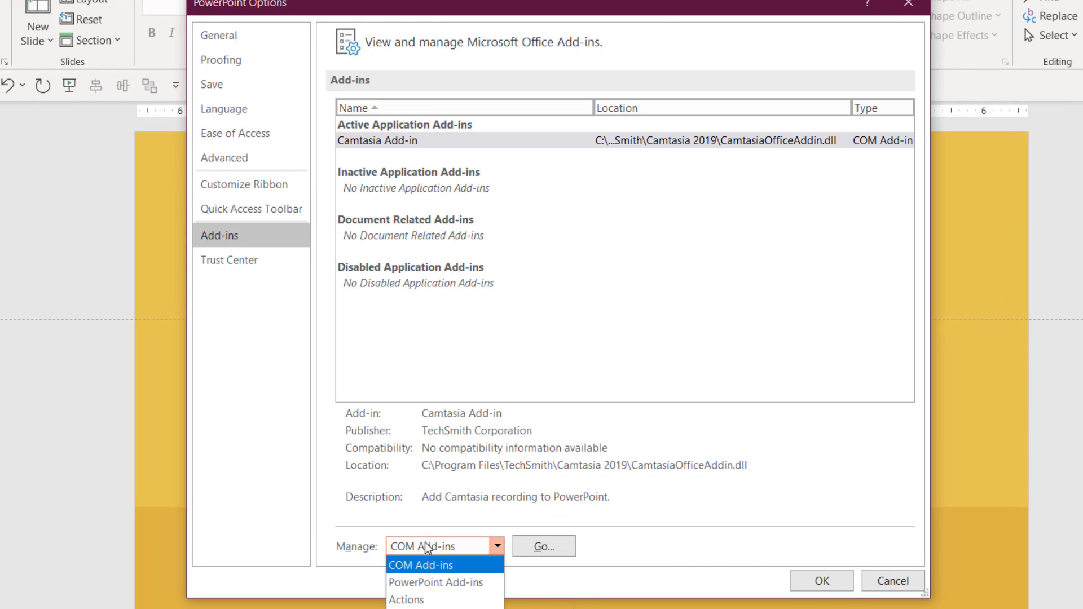
click(424, 581)
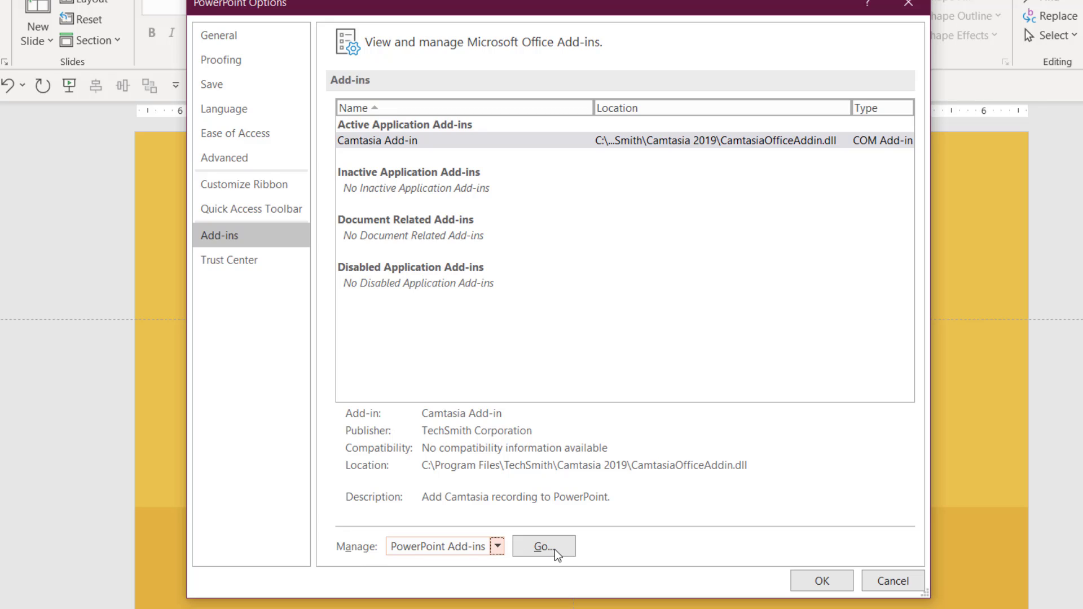
Enable all macros in Trust Center Macro Settings, then launch the PowerPoint Add-ins manager
click(233, 265)
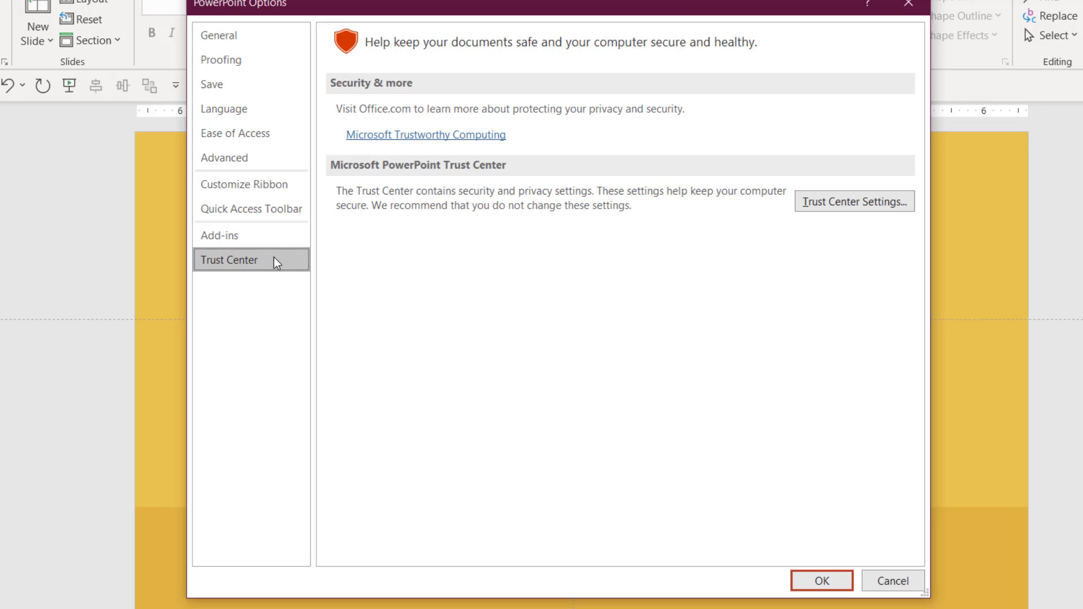
click(862, 201)
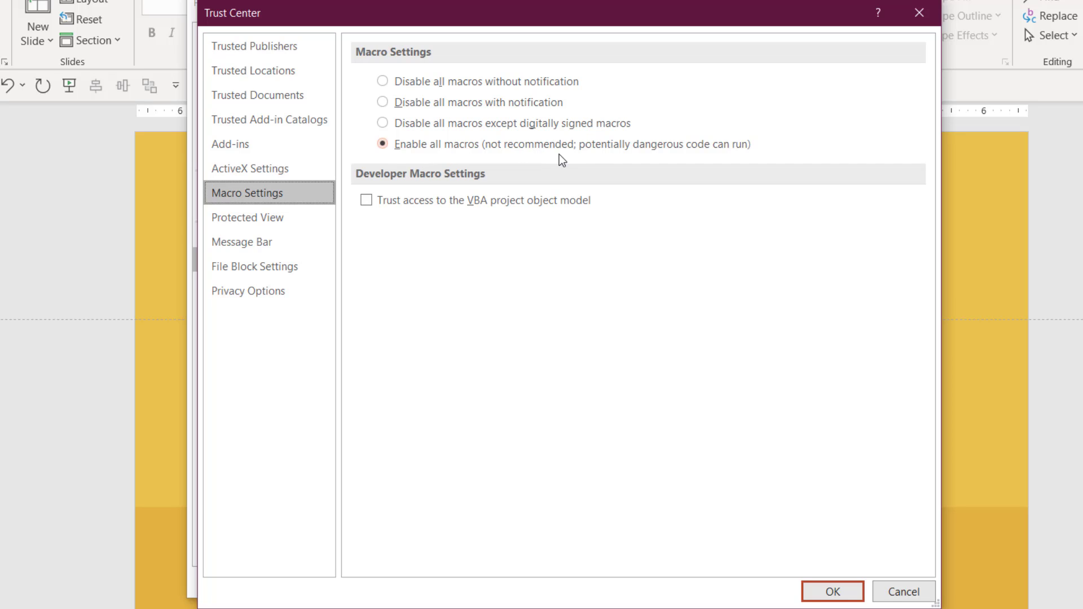
click(838, 592)
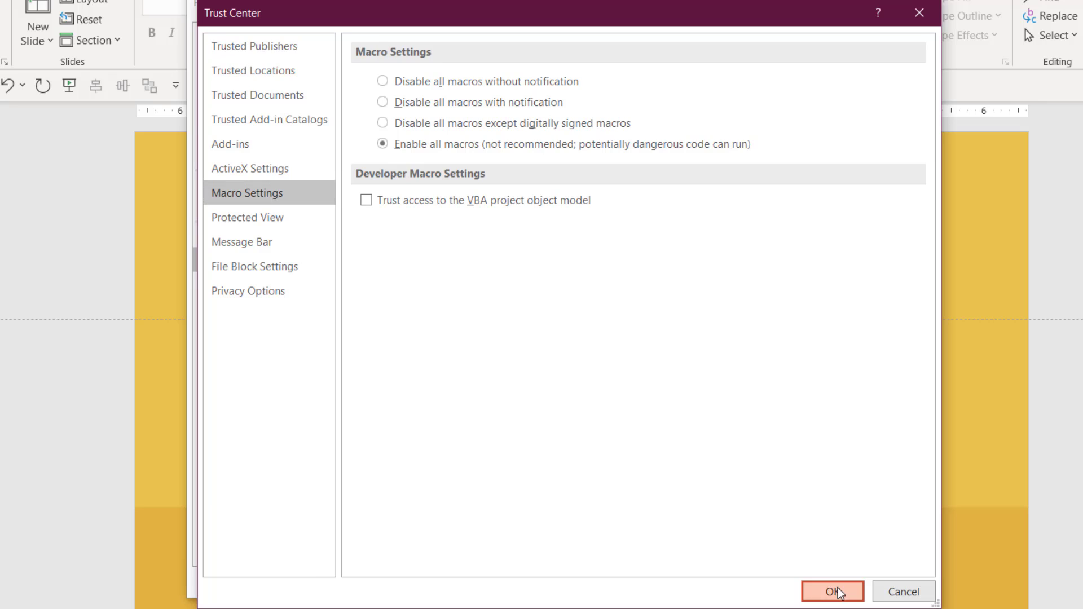
click(260, 233)
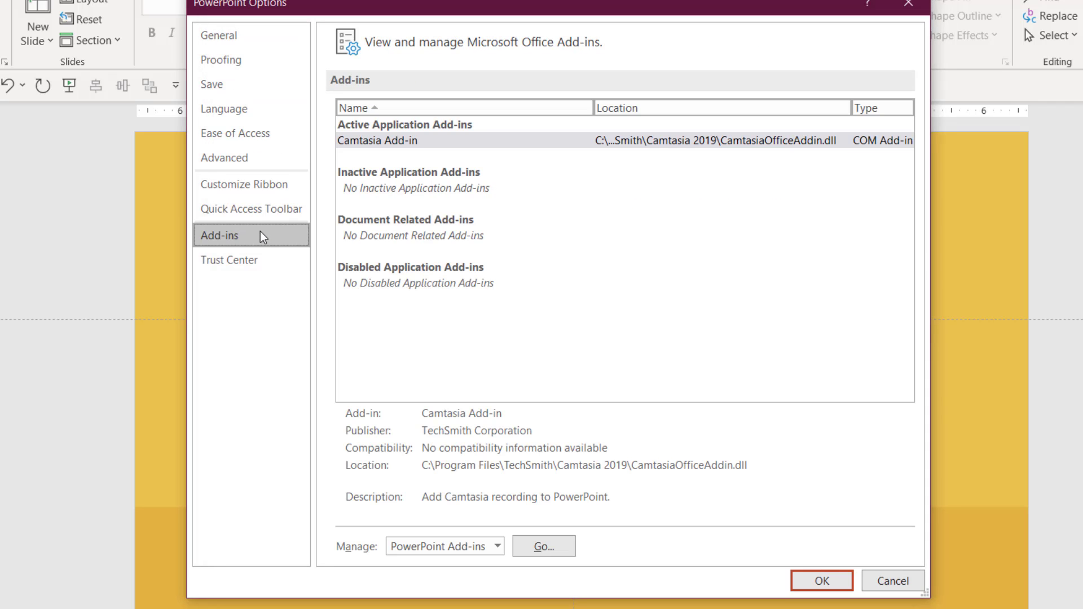
click(462, 548)
click(435, 583)
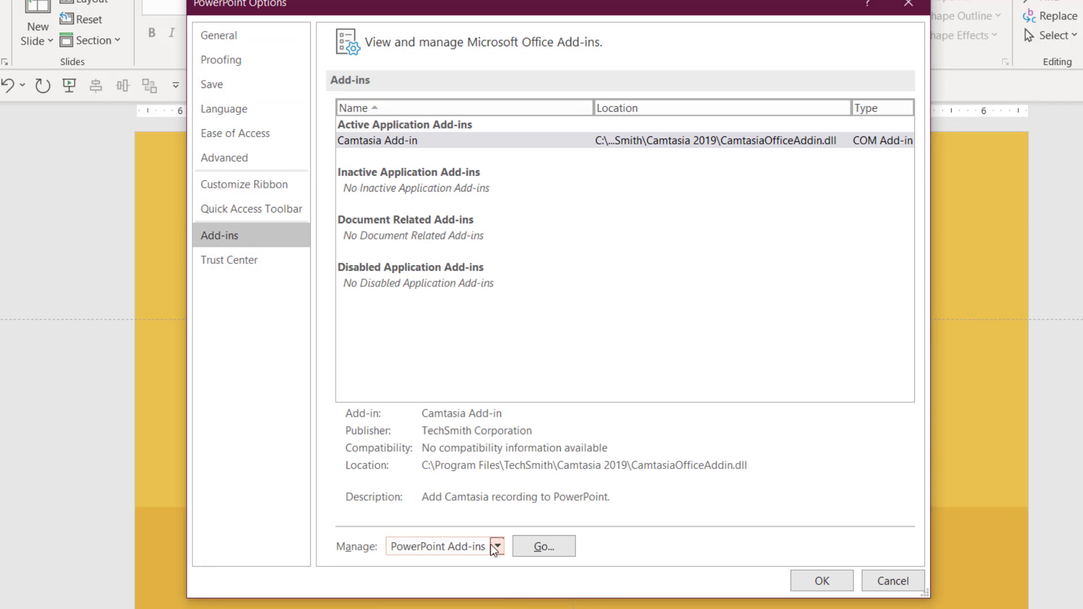
click(540, 547)
Add Motion Path Tools from Downloads\MotionPathTools as a PowerPoint add-in and close the dialog
click(688, 229)
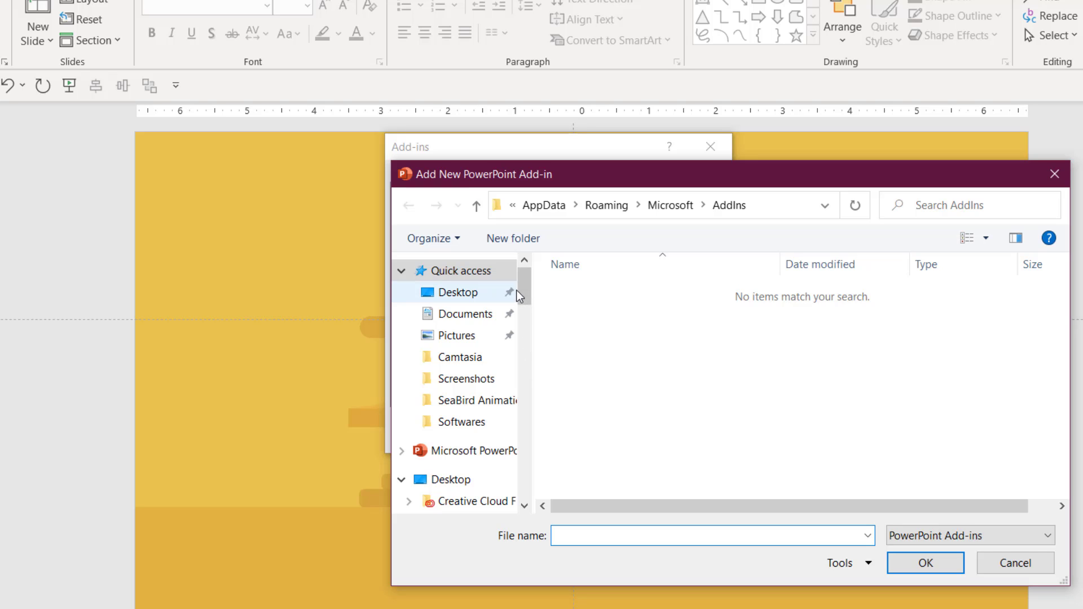
drag(522, 287, 520, 333)
click(480, 395)
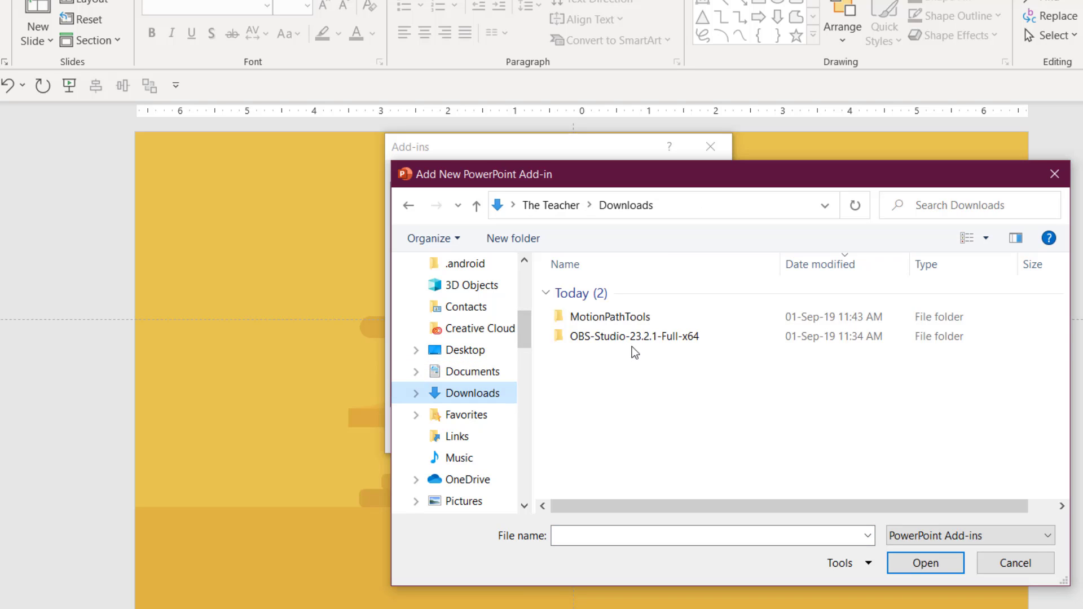
click(617, 316)
double_click(617, 316)
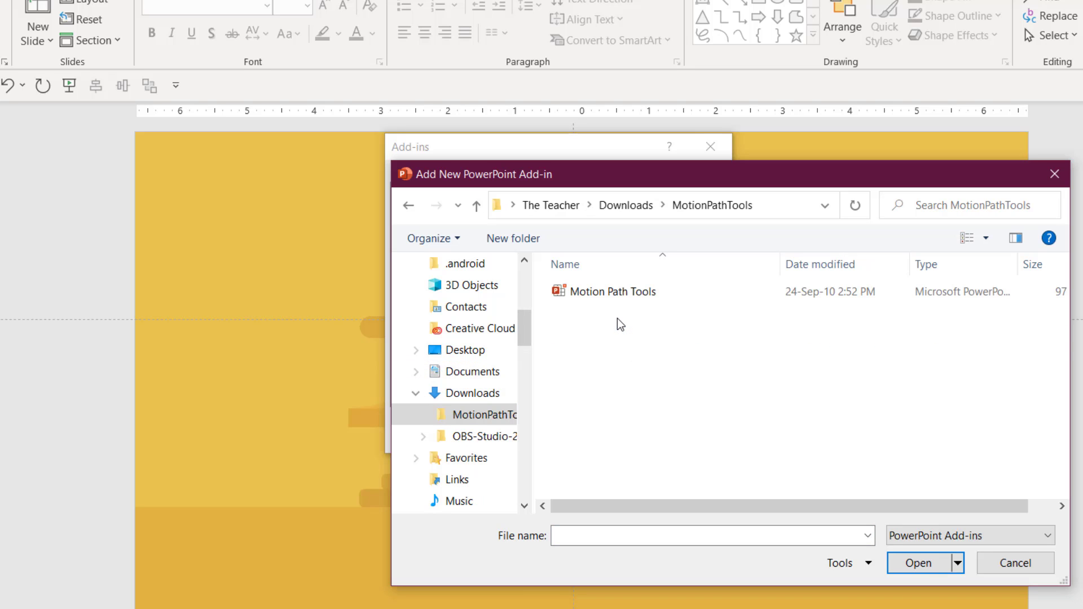
click(599, 292)
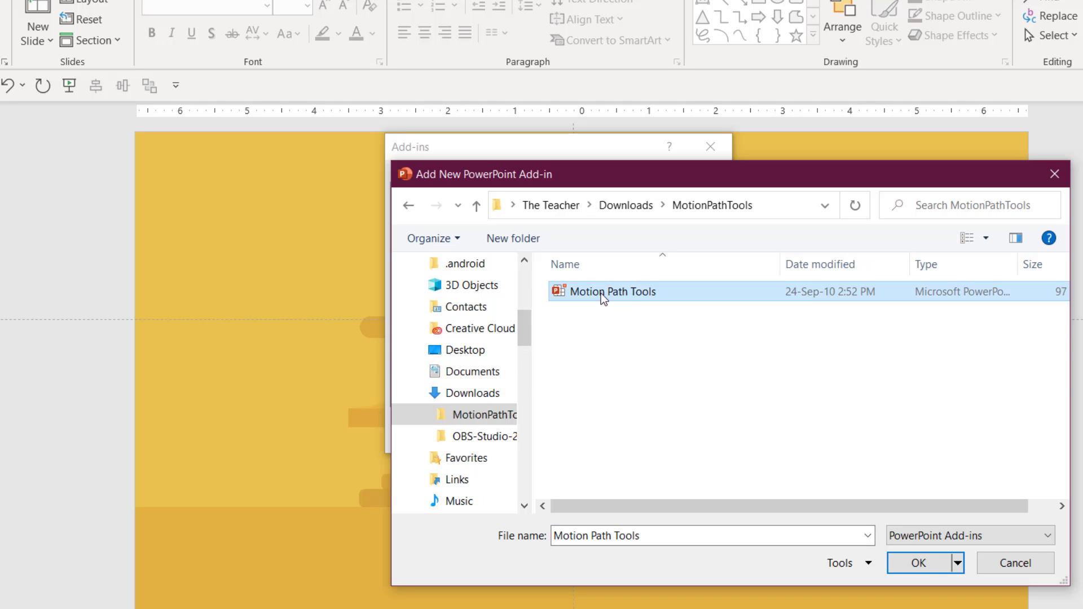
click(920, 560)
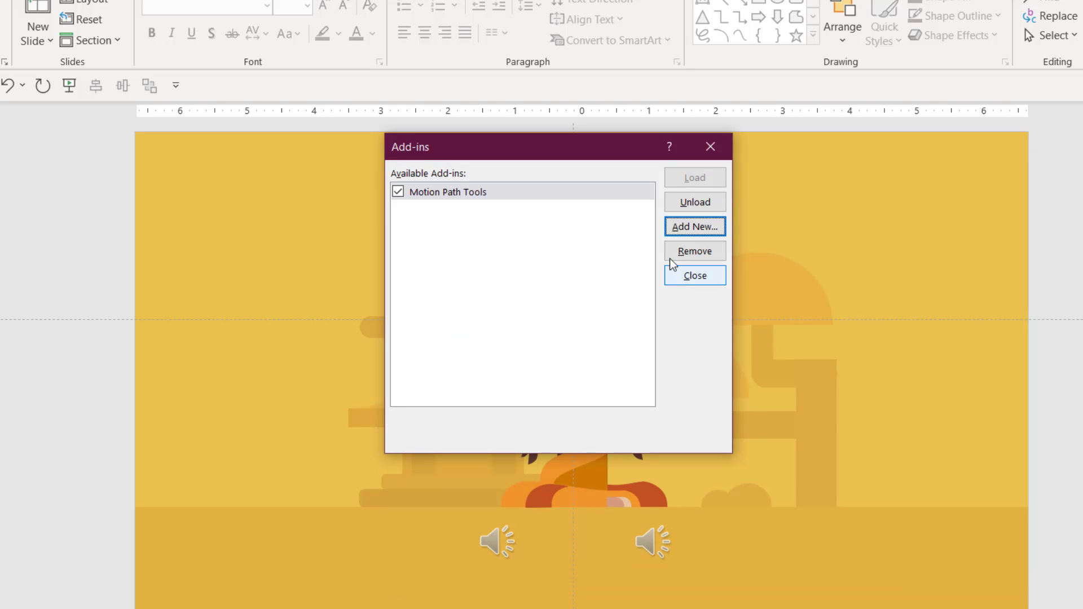
click(698, 276)
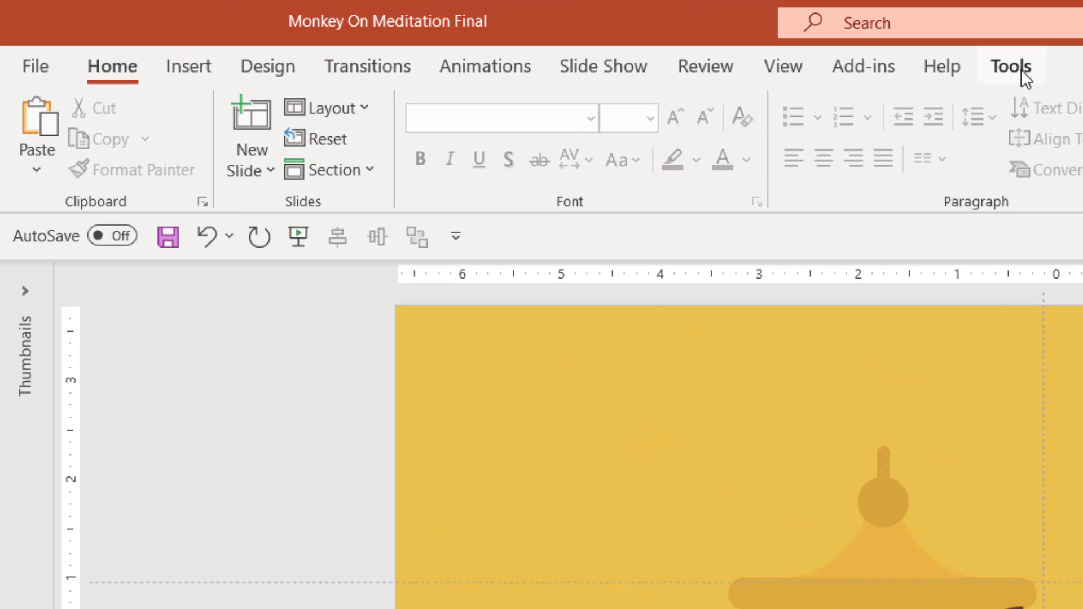
Switch to the new Tools tab to show End Position and Align or Join
click(1014, 66)
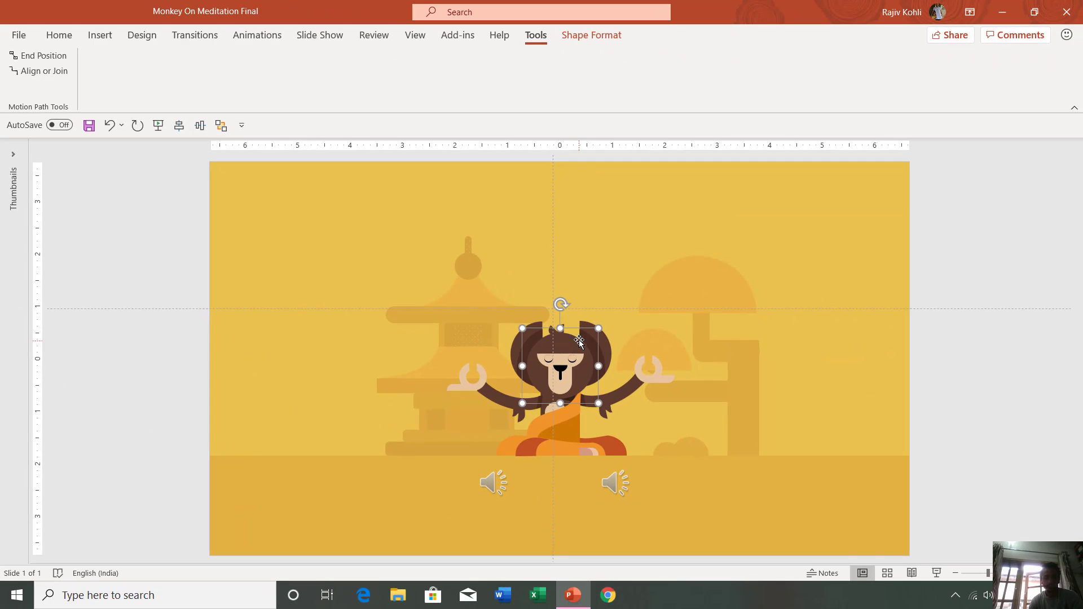
ctrl+scroll(580, 337, up, 5)
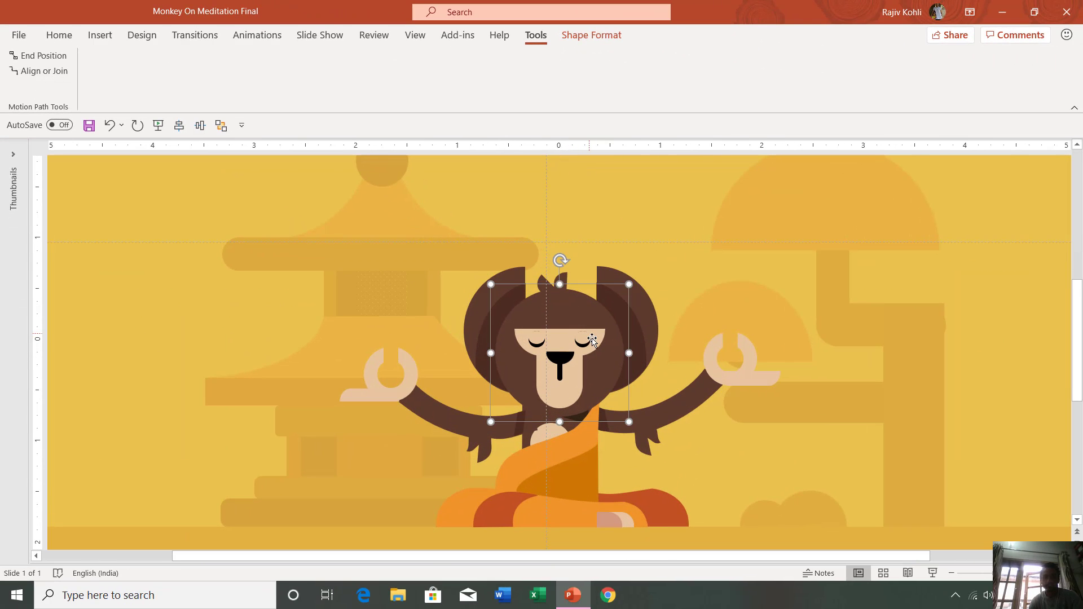
Show the Selection Pane, hide all objects, and collapse the Third Eye, Left Arm and Face groups
click(266, 35)
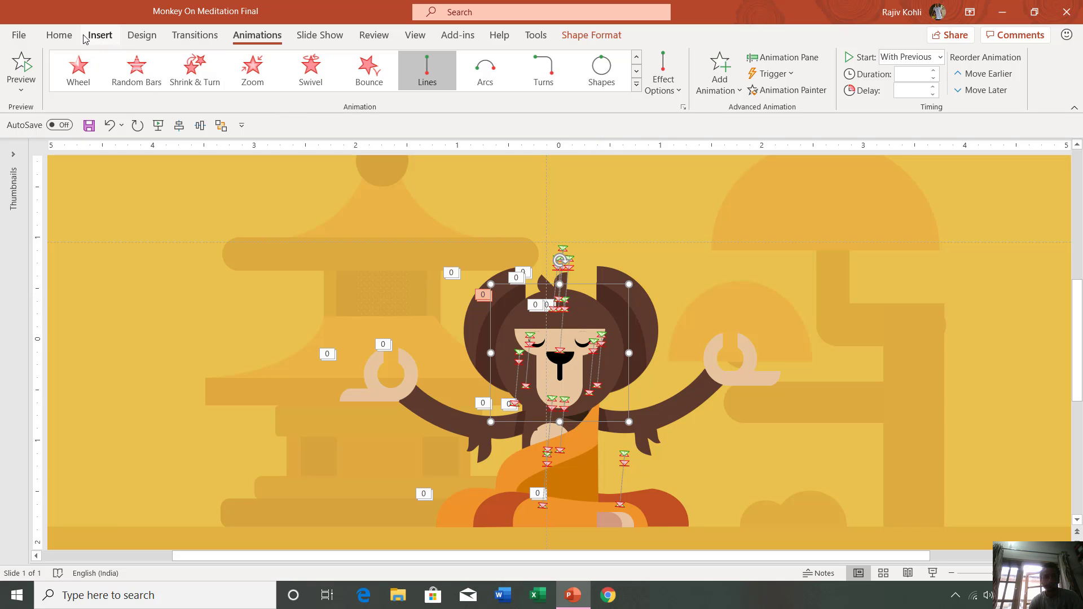
click(65, 37)
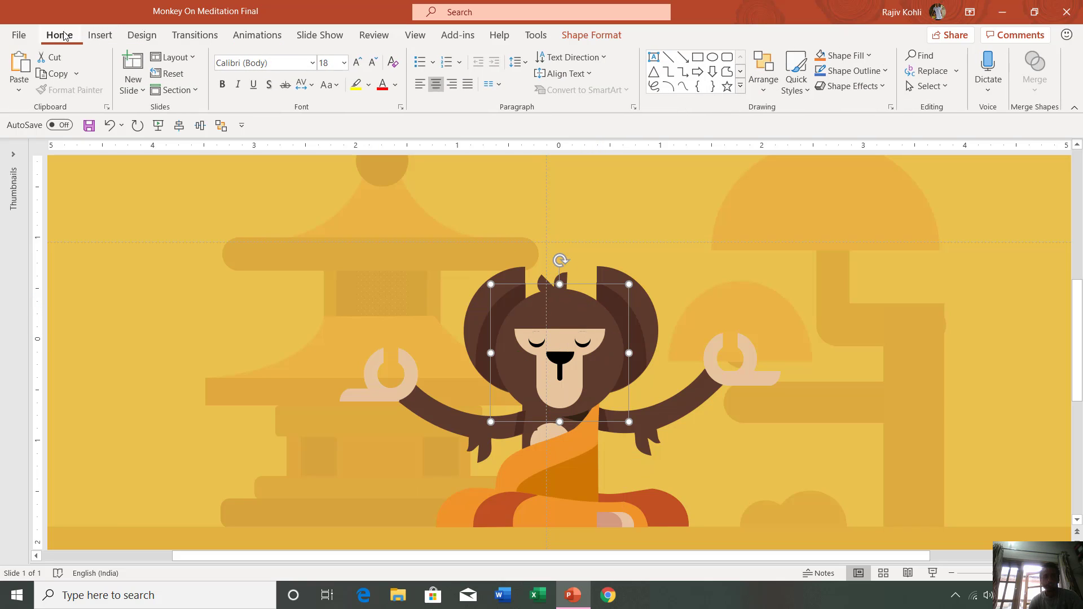
click(926, 85)
click(933, 144)
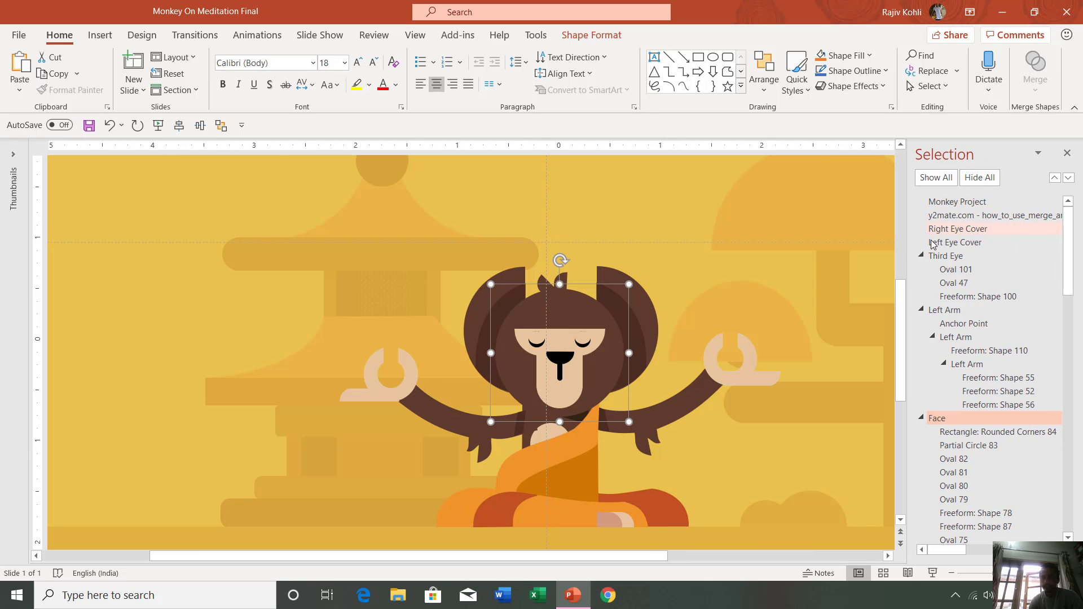
click(980, 178)
click(922, 256)
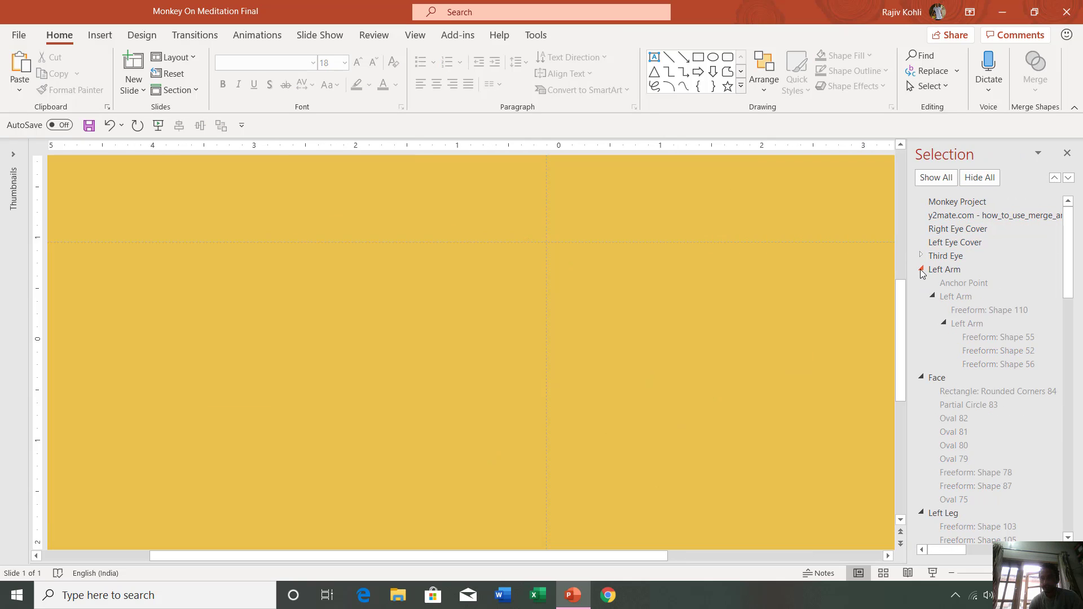
click(921, 269)
click(921, 283)
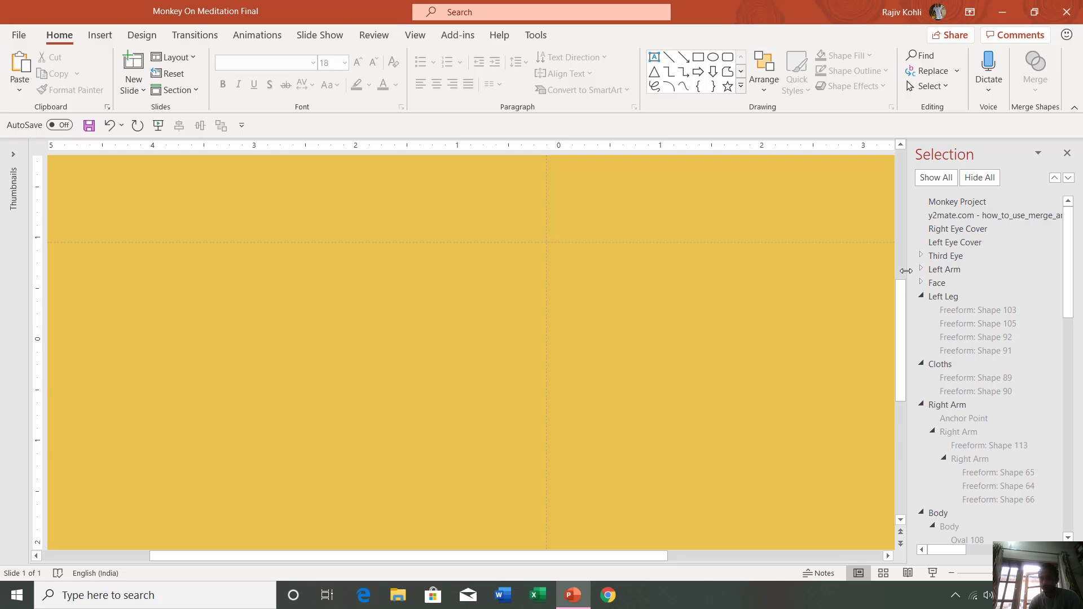
scroll(909, 270, up, 3)
drag(909, 270, 474, 290)
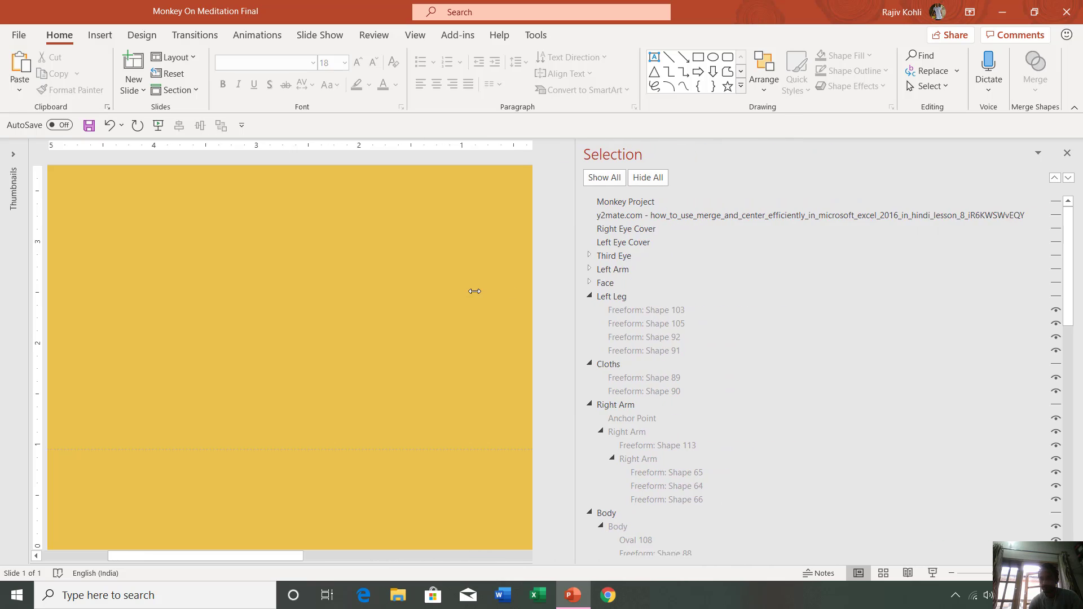
Keep Left Leg hidden, make the Face group visible, and enlarge the slide area
click(1055, 296)
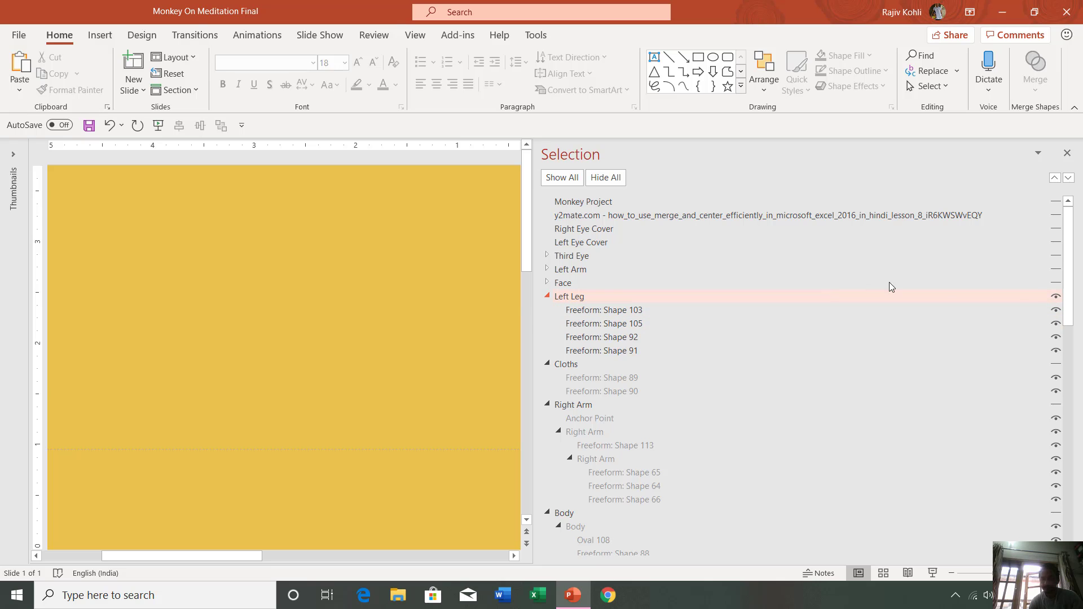
click(1056, 297)
click(1056, 283)
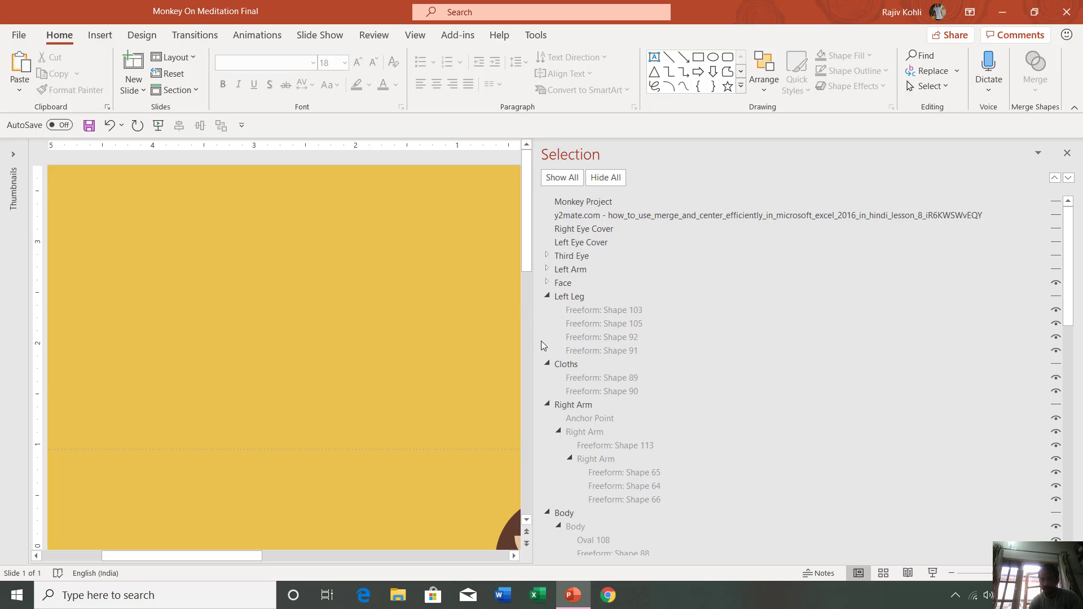
drag(534, 336, 896, 336)
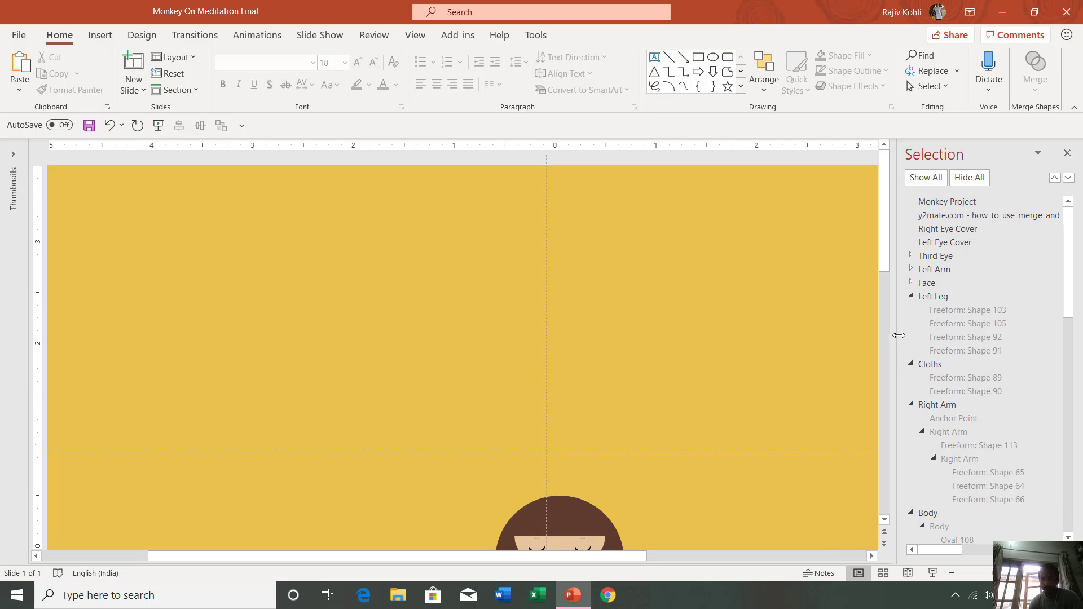
Delete the Face group's three animations, including its line motion path, via the Animation Pane
scroll(630, 348, down, 1)
click(537, 388)
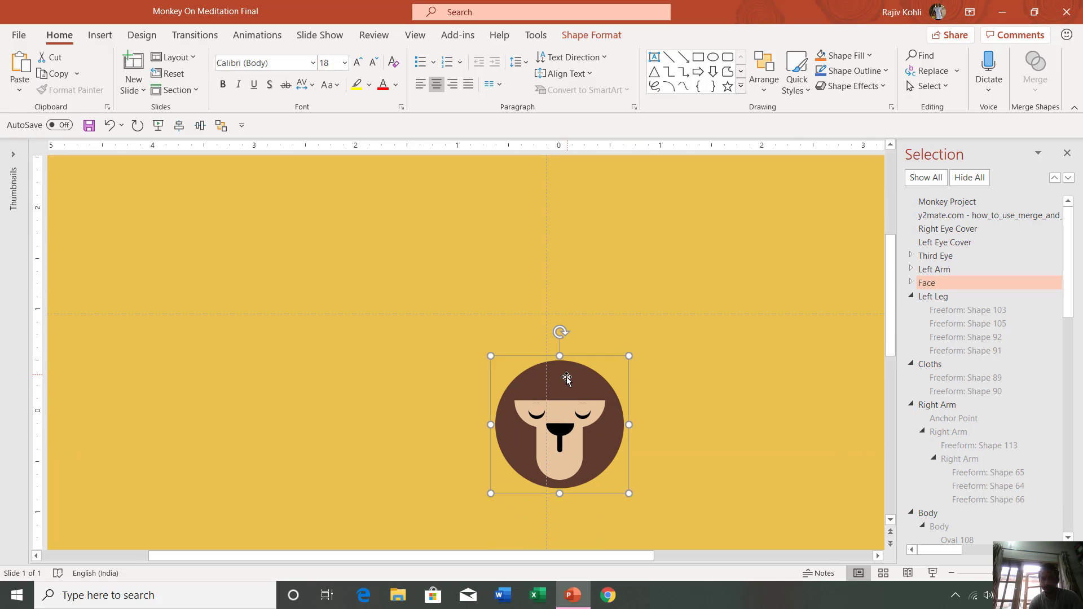
click(257, 35)
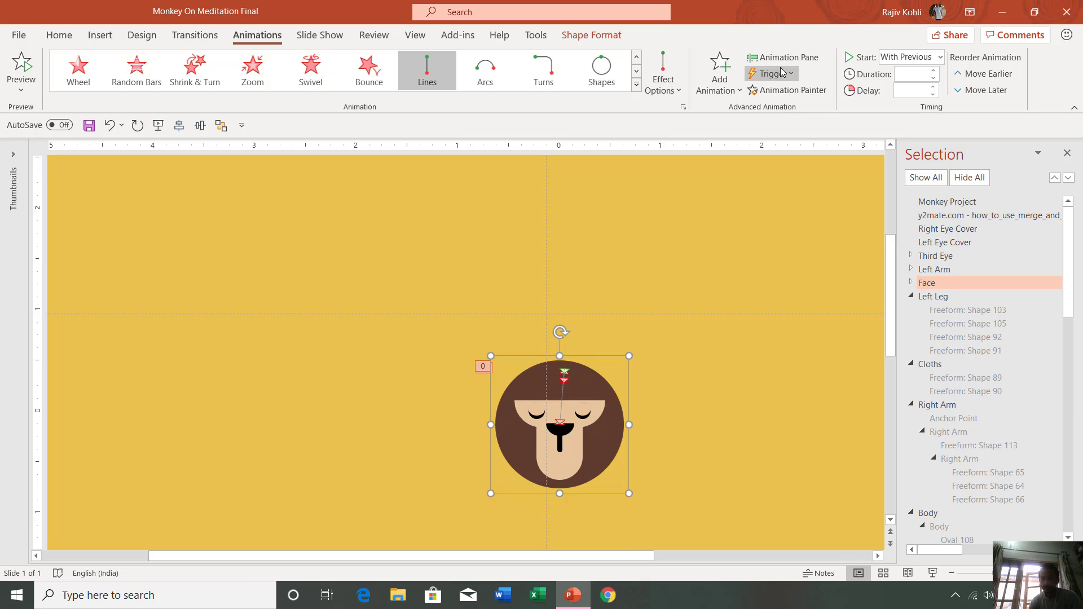
scroll(645, 435, up, 5)
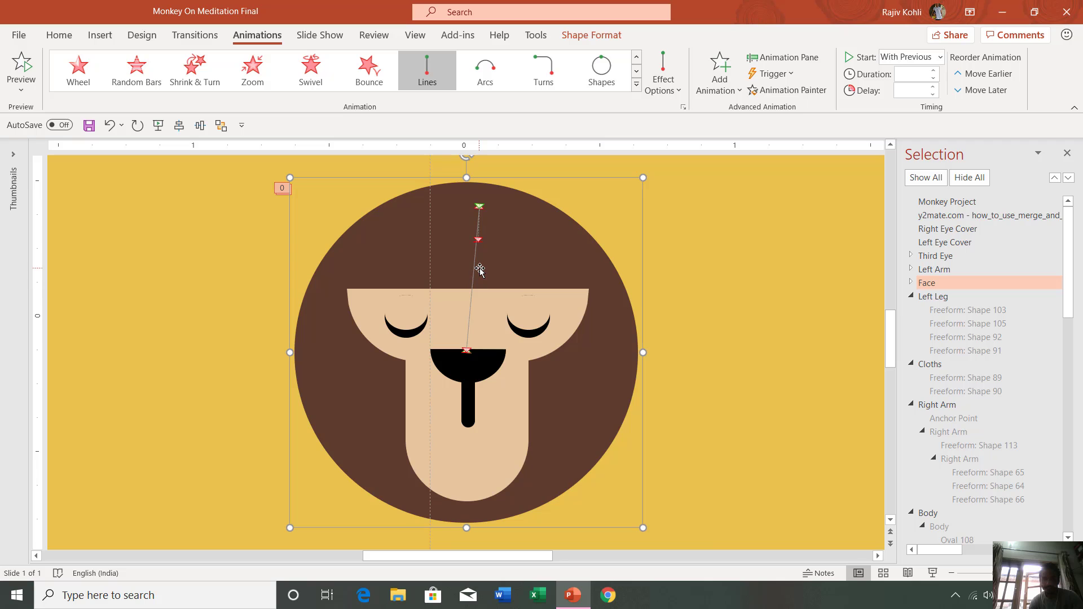
scroll(508, 304, down, 1)
scroll(510, 303, down, 2)
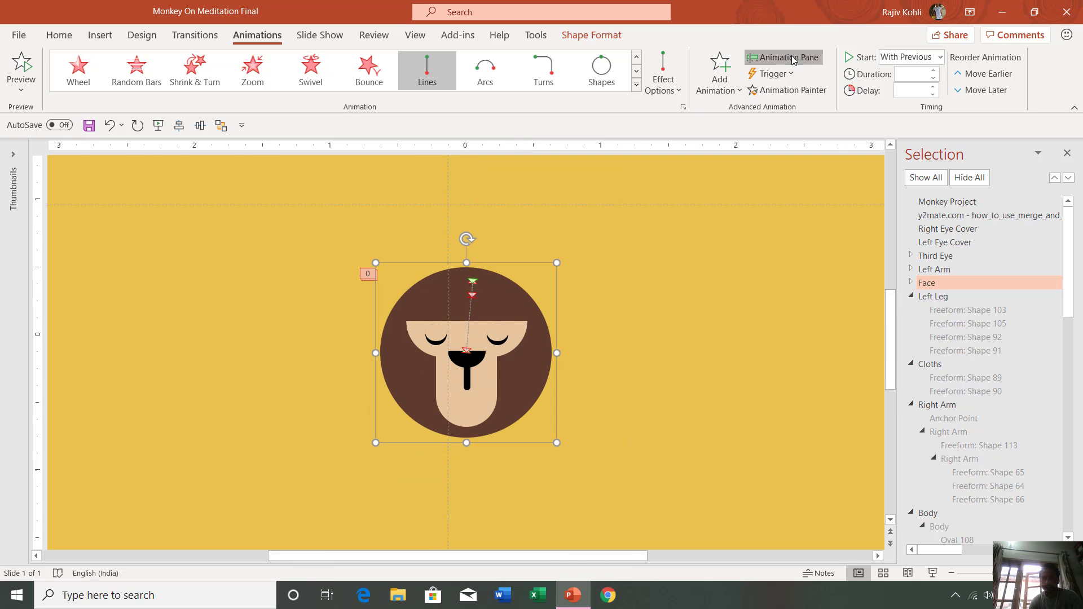
click(789, 57)
click(898, 228)
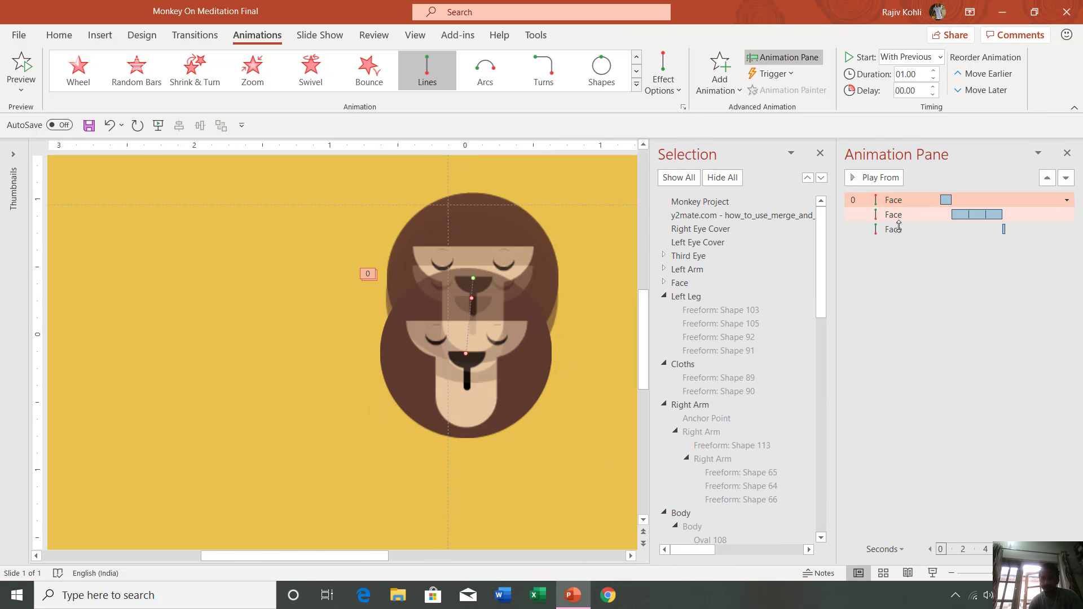
key(Delete)
click(488, 282)
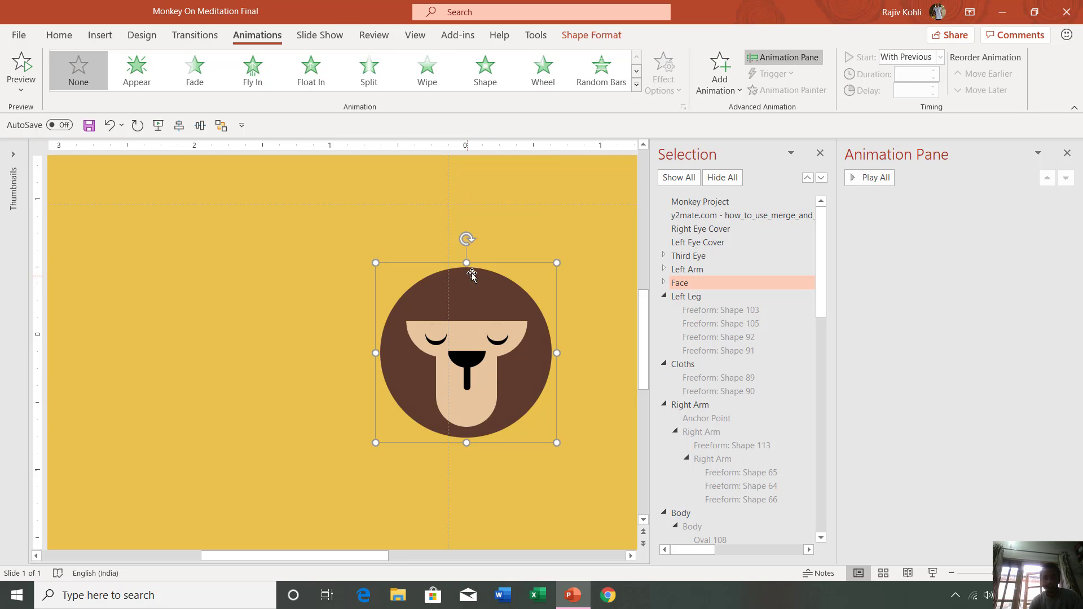
Add the Down motion path from Lines_Curves to the monkey Face group
click(706, 88)
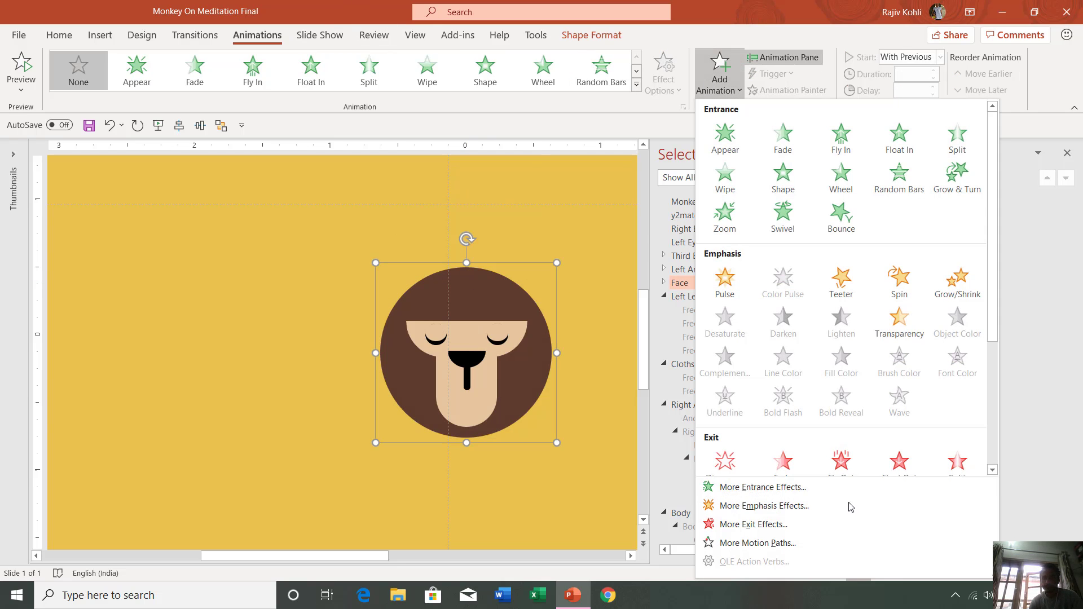
click(818, 544)
scroll(590, 249, down, 2)
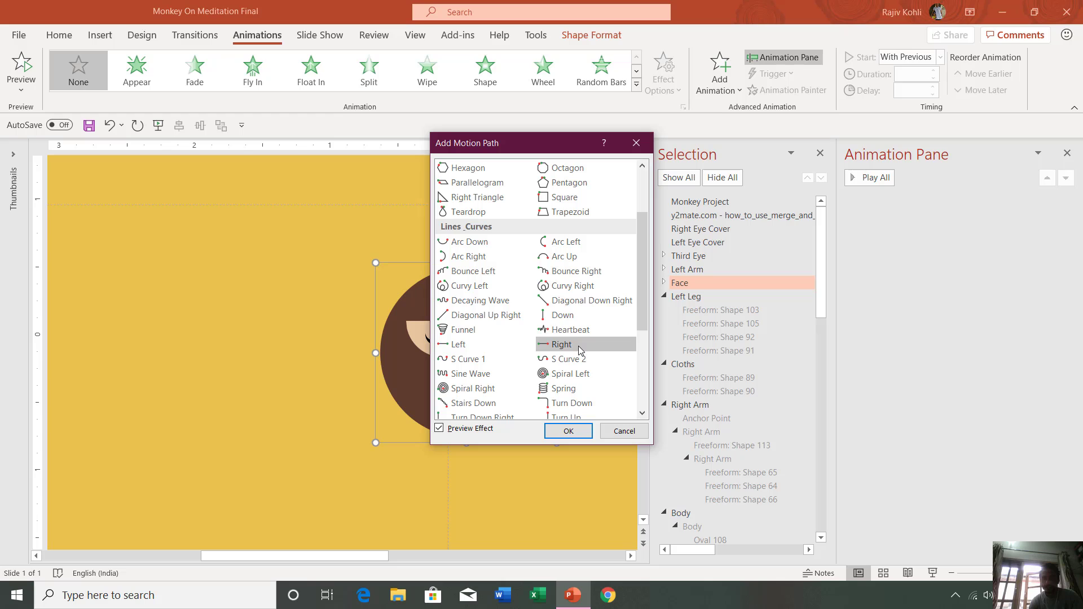
click(571, 319)
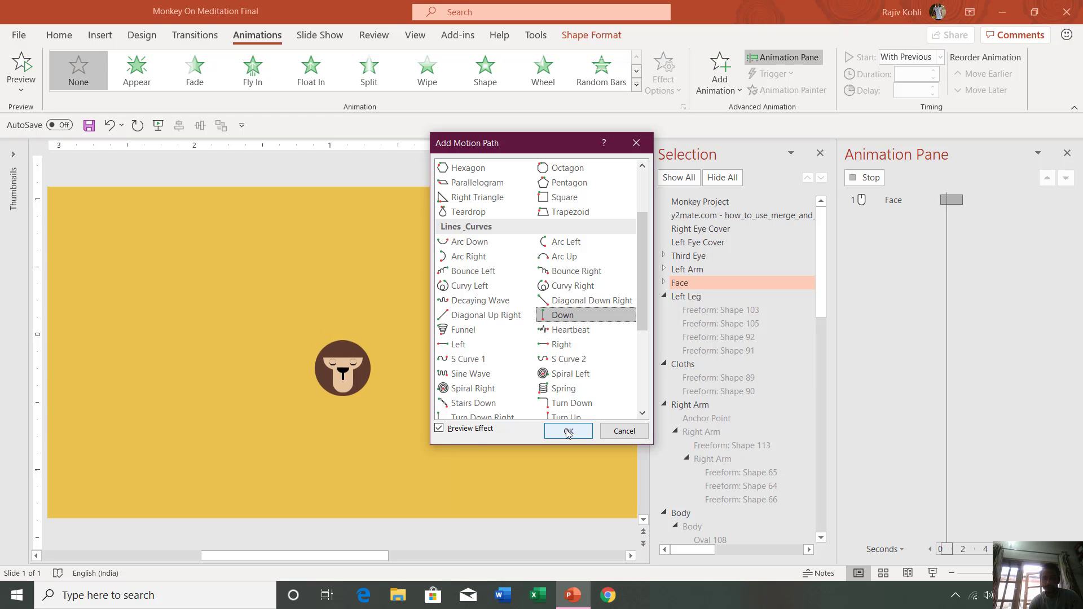
click(568, 431)
scroll(466, 374, down, 3)
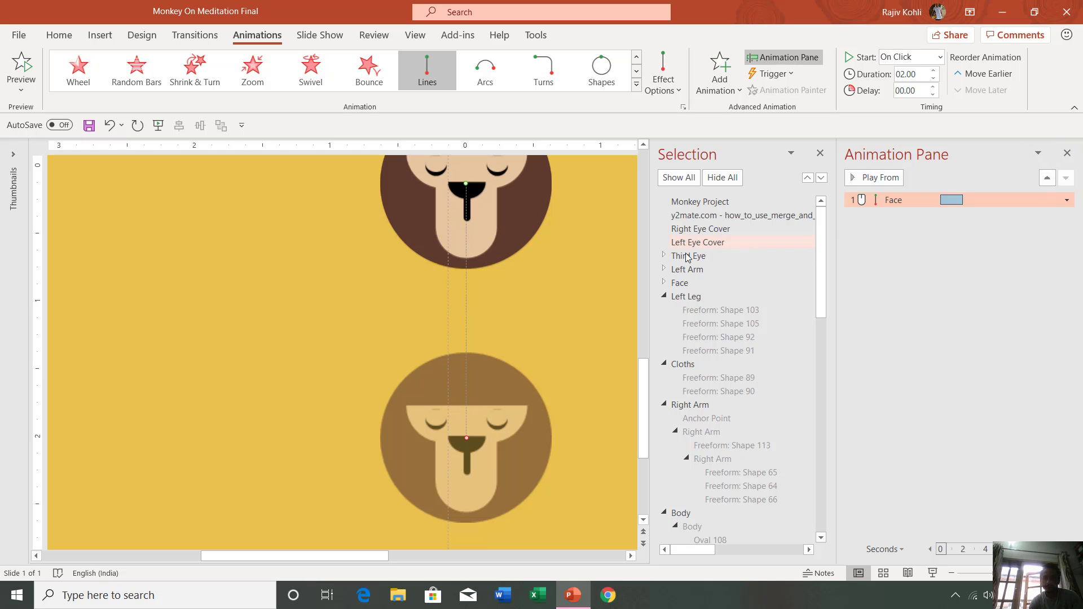
Check the new downward path on the slide, then reselect the Face group
click(573, 276)
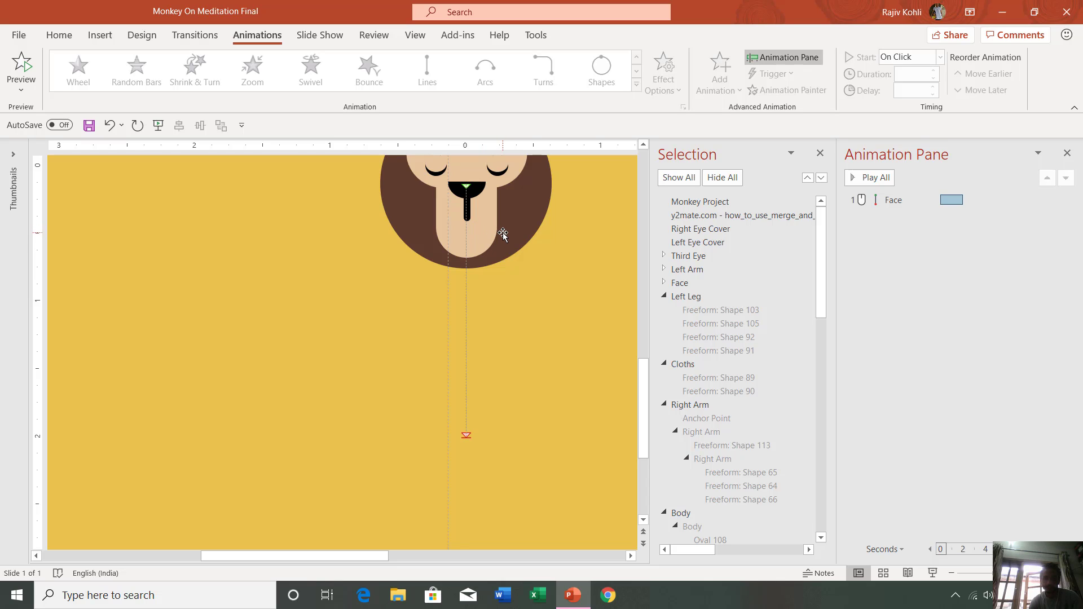
click(466, 335)
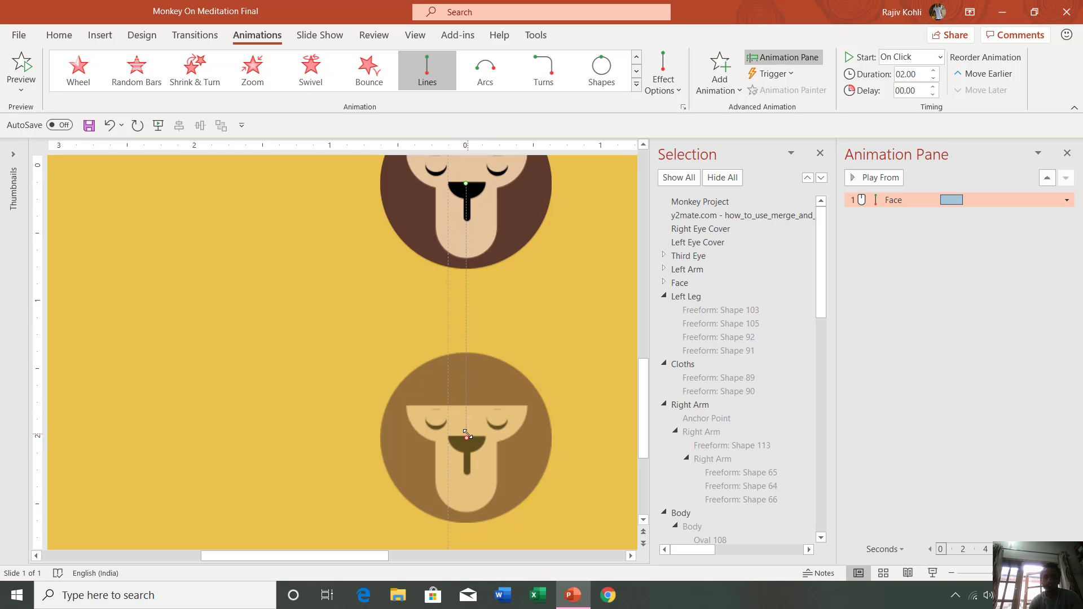
click(505, 187)
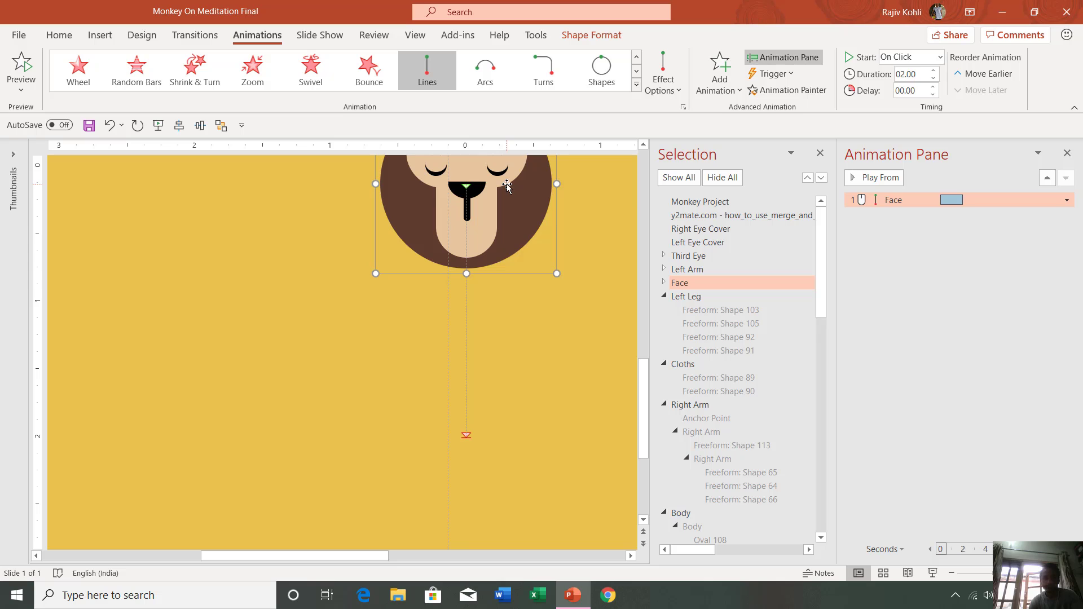
key(ctrl+v)
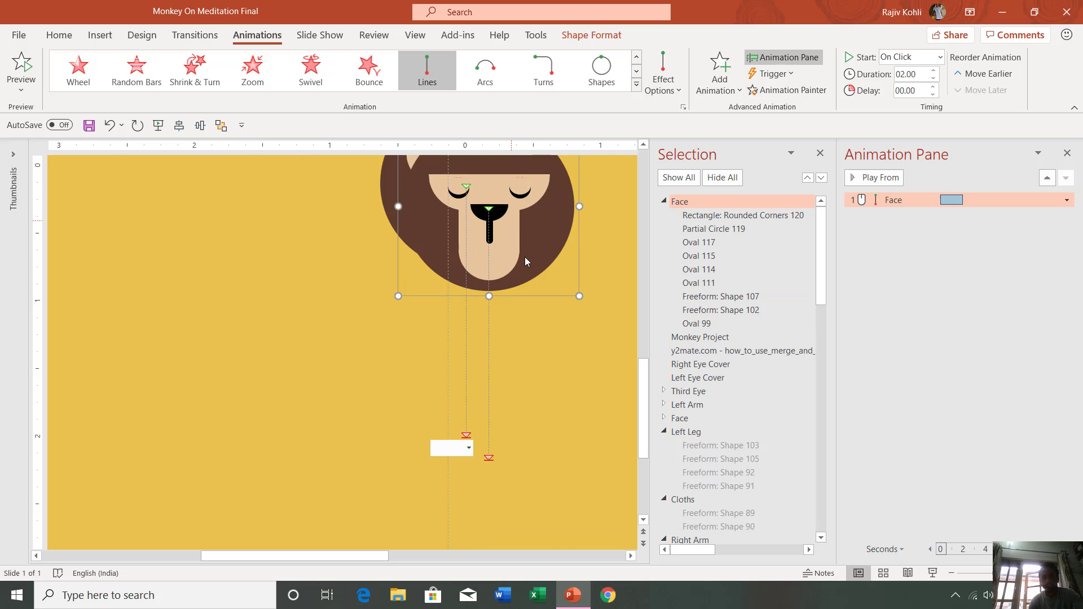
scroll(378, 361, down, 5)
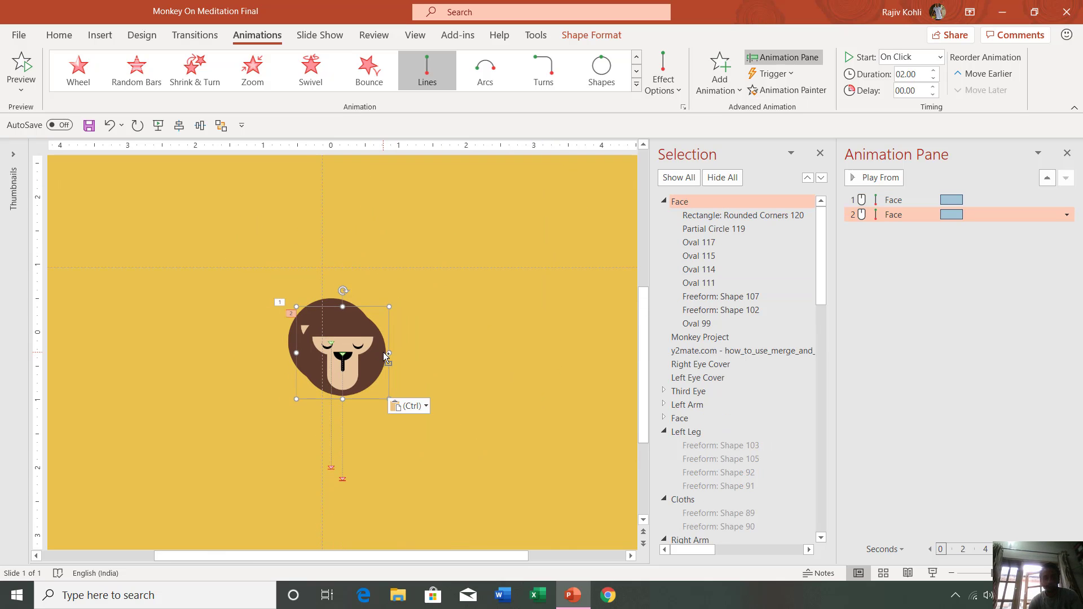
drag(346, 372, 340, 453)
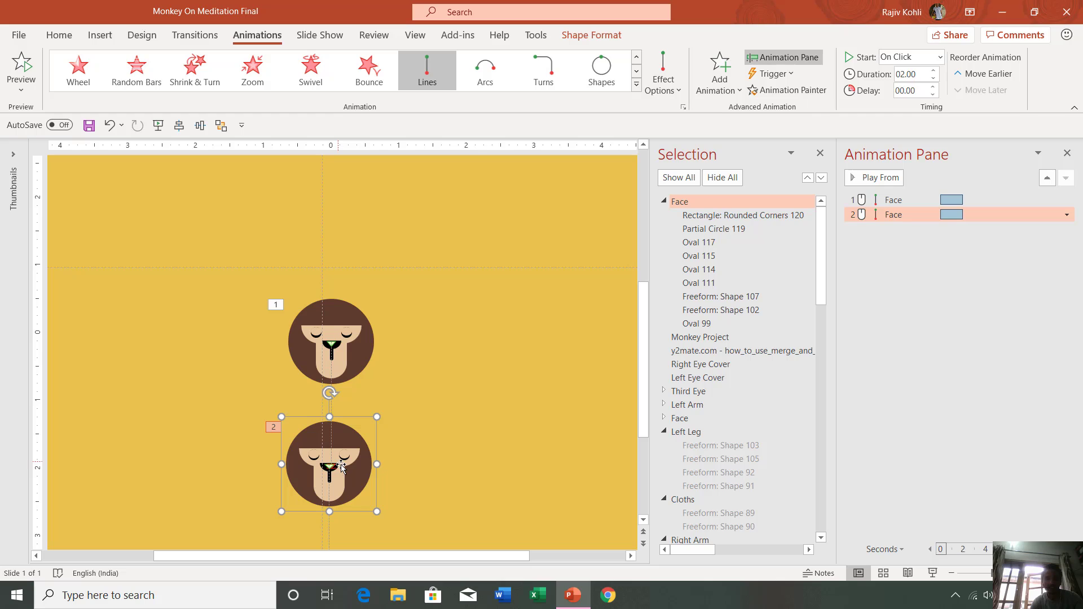
key(Delete)
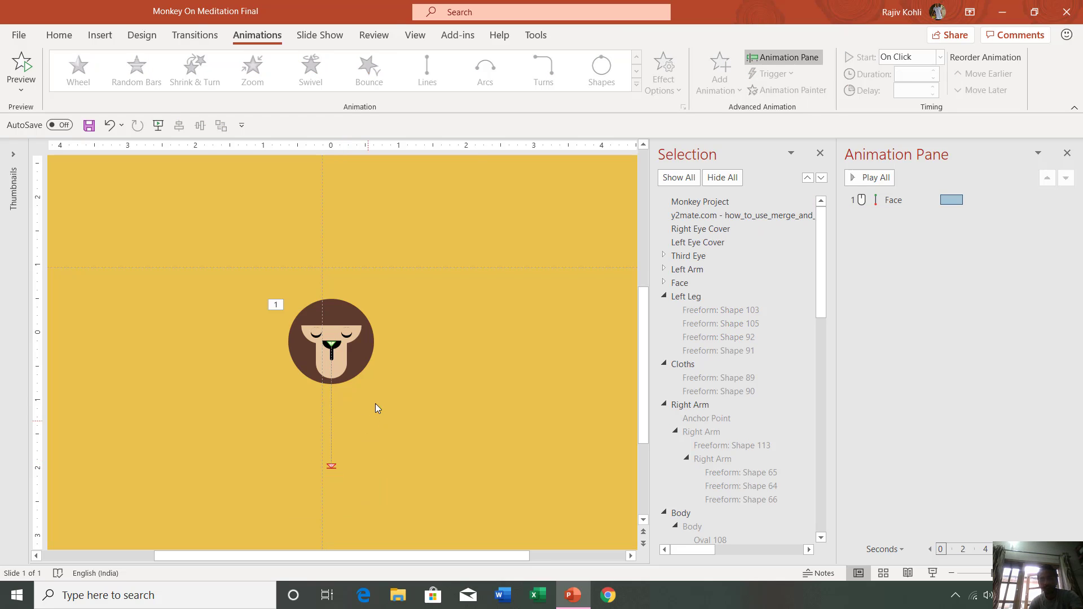
click(348, 353)
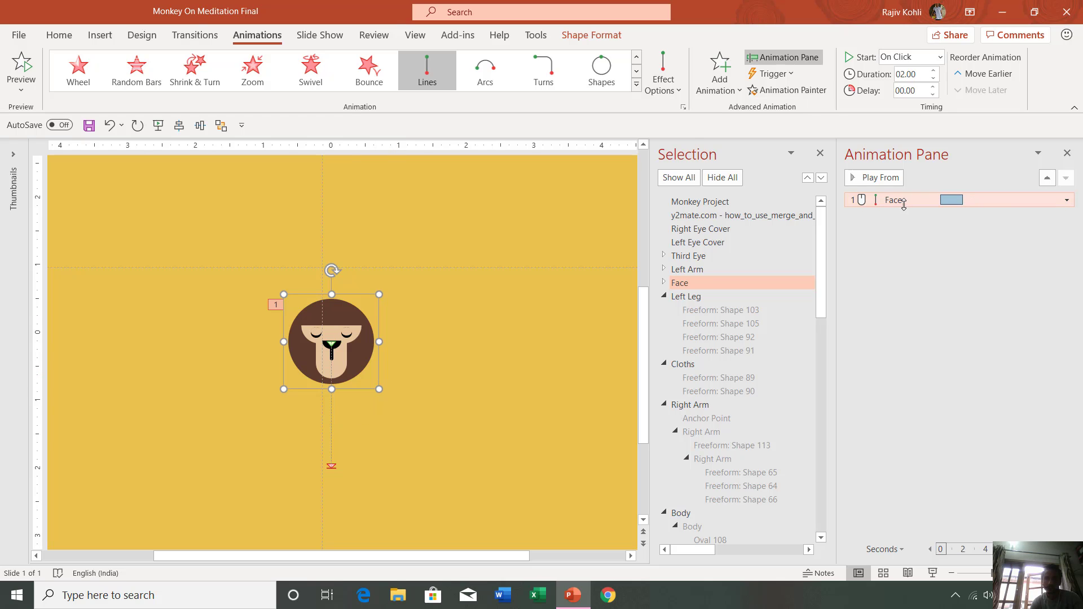
Run Motion Path Tools End Position on 'Down: Face' to place a face copy at the path's end
click(536, 35)
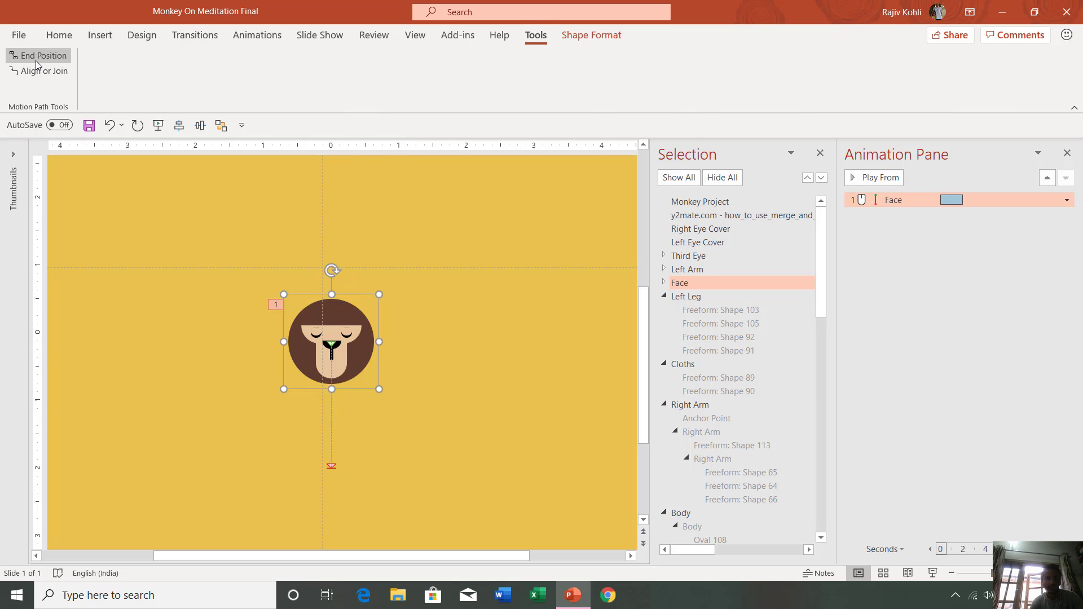
click(38, 56)
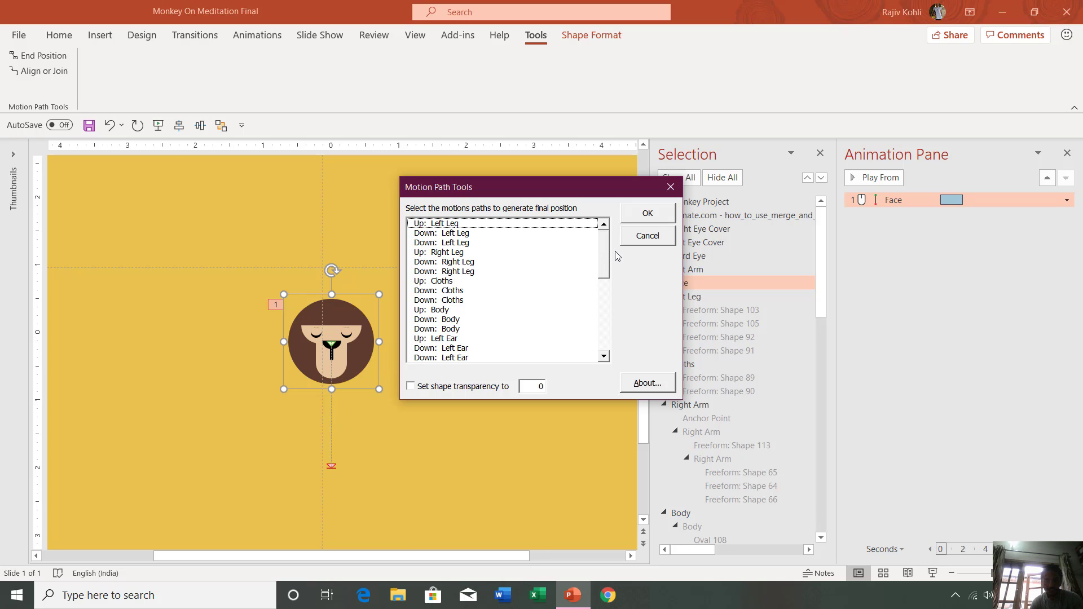
drag(598, 246, 598, 263)
click(553, 254)
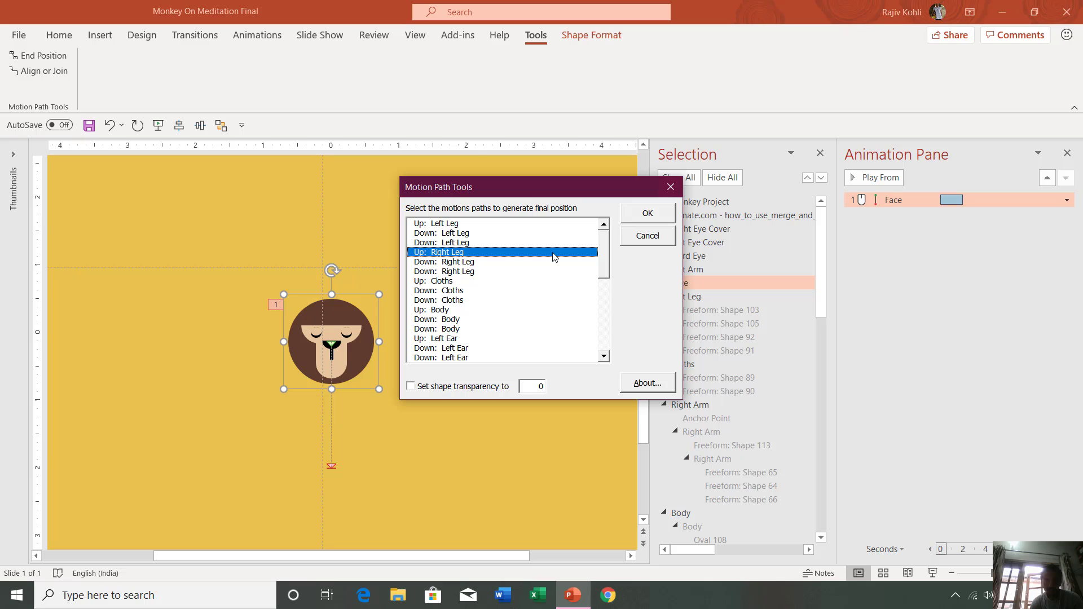
drag(604, 263, 602, 337)
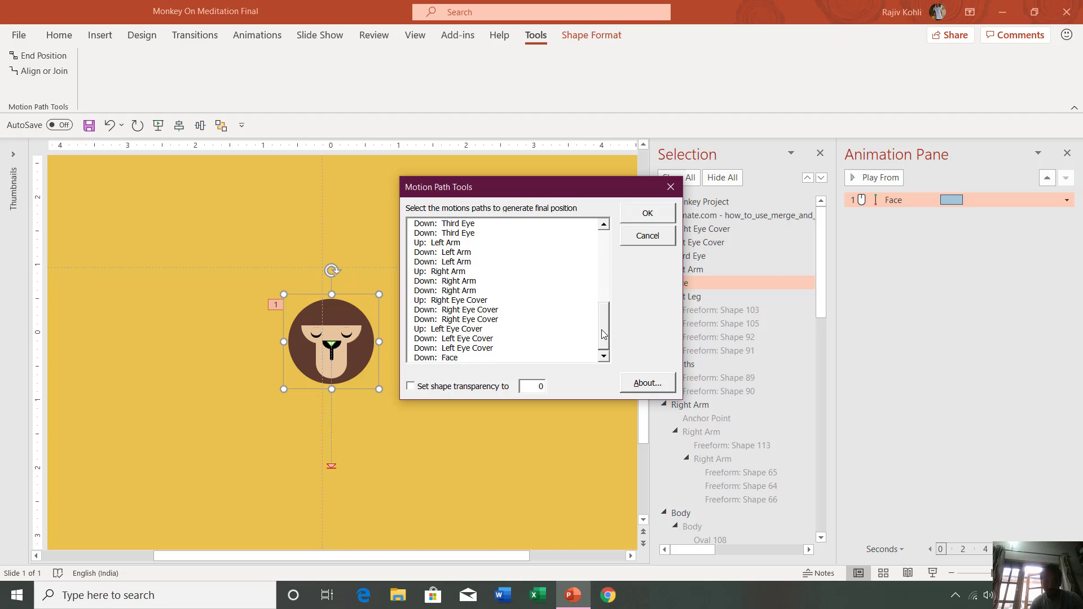
click(462, 358)
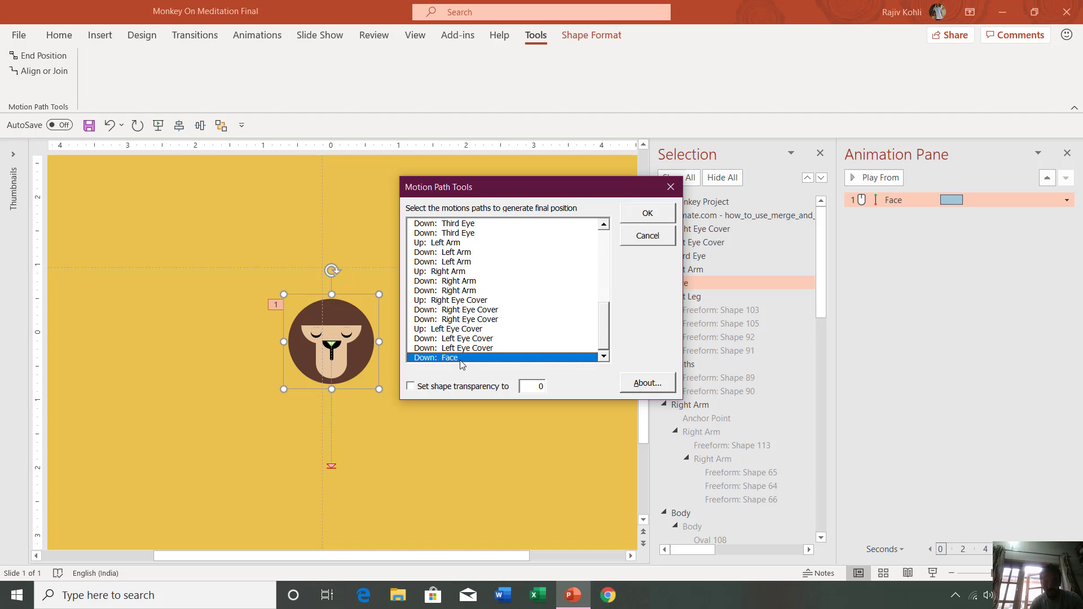
click(648, 214)
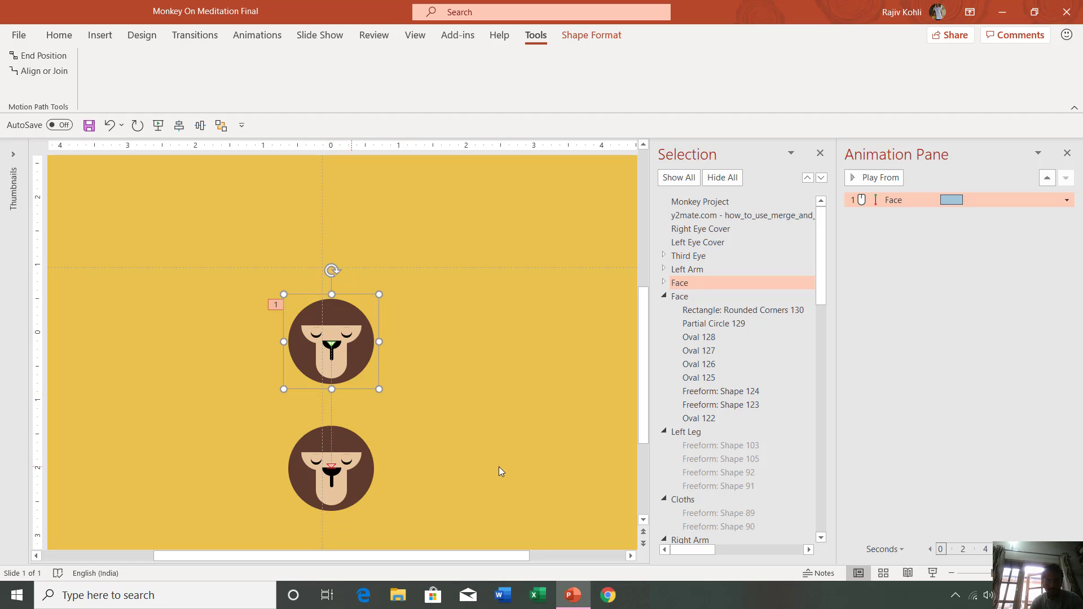
Preview the face moving down in Slide Show, then cut the lower face copy from slide 1
click(934, 574)
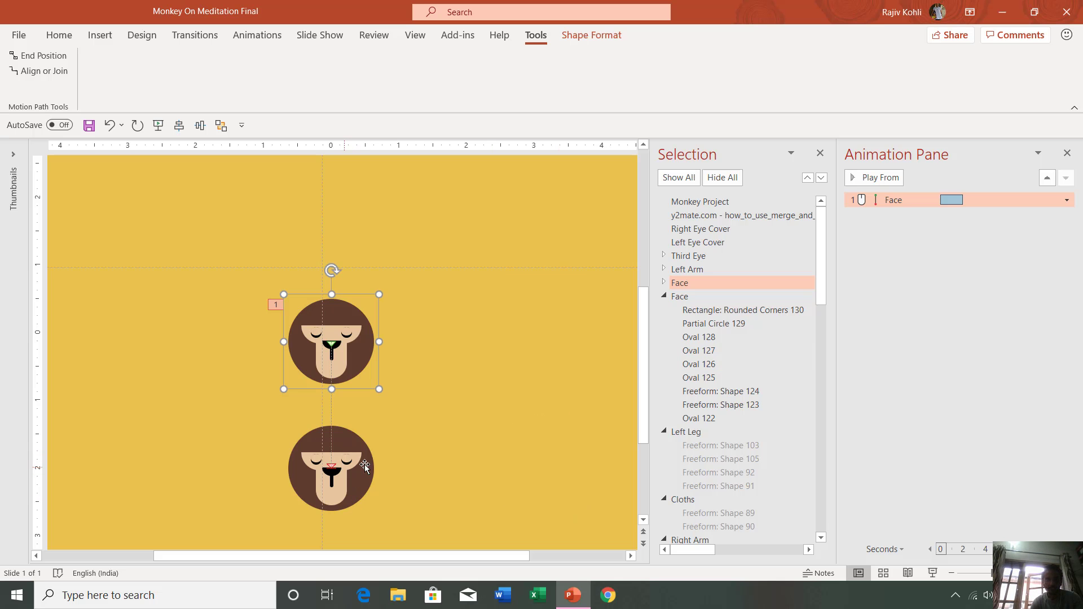
click(359, 441)
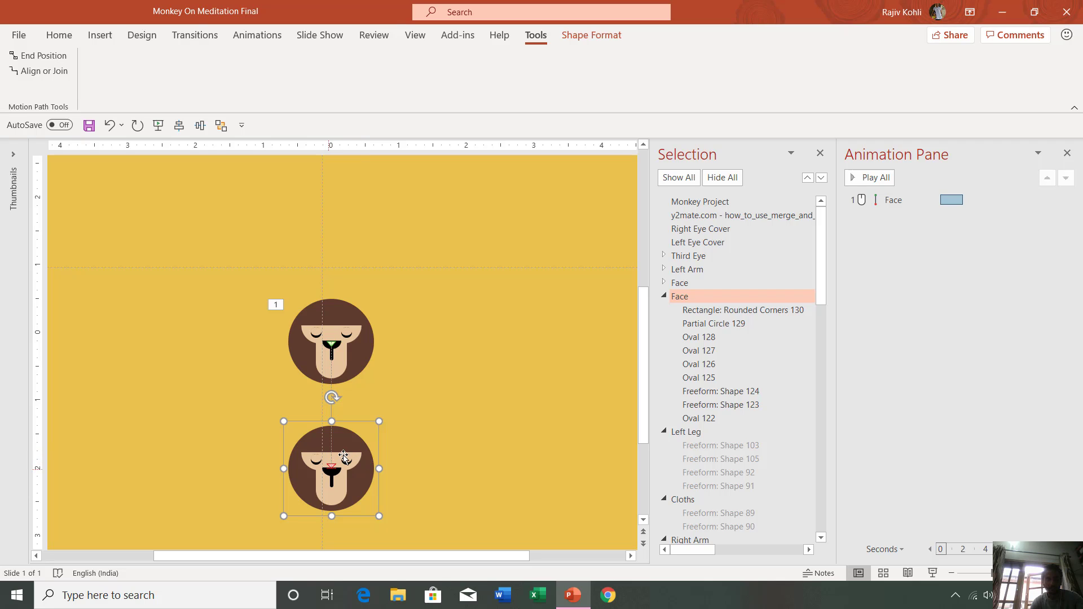
drag(344, 456, 341, 448)
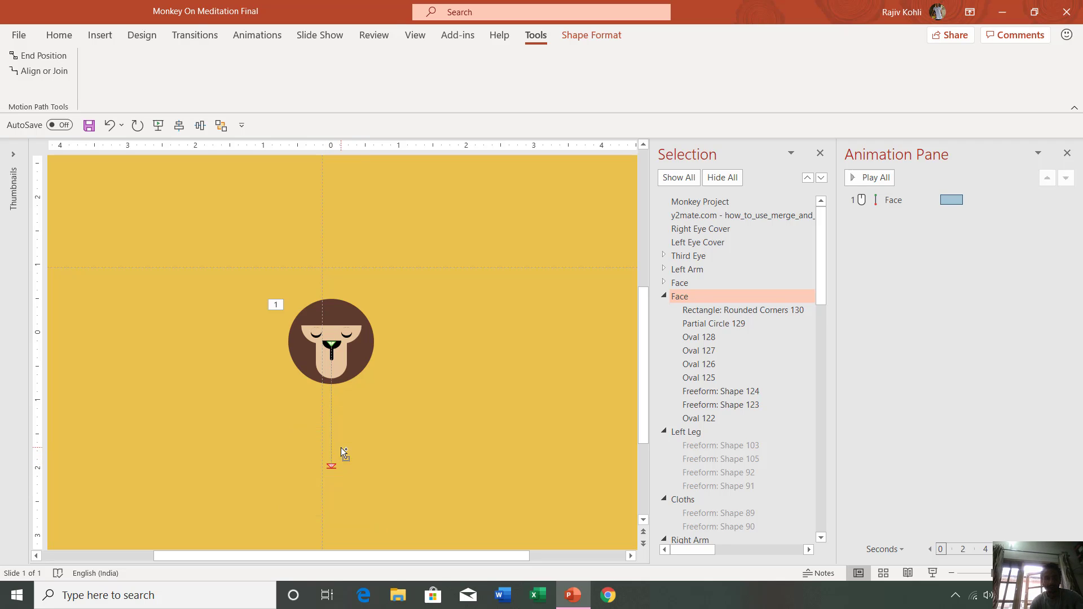
click(341, 448)
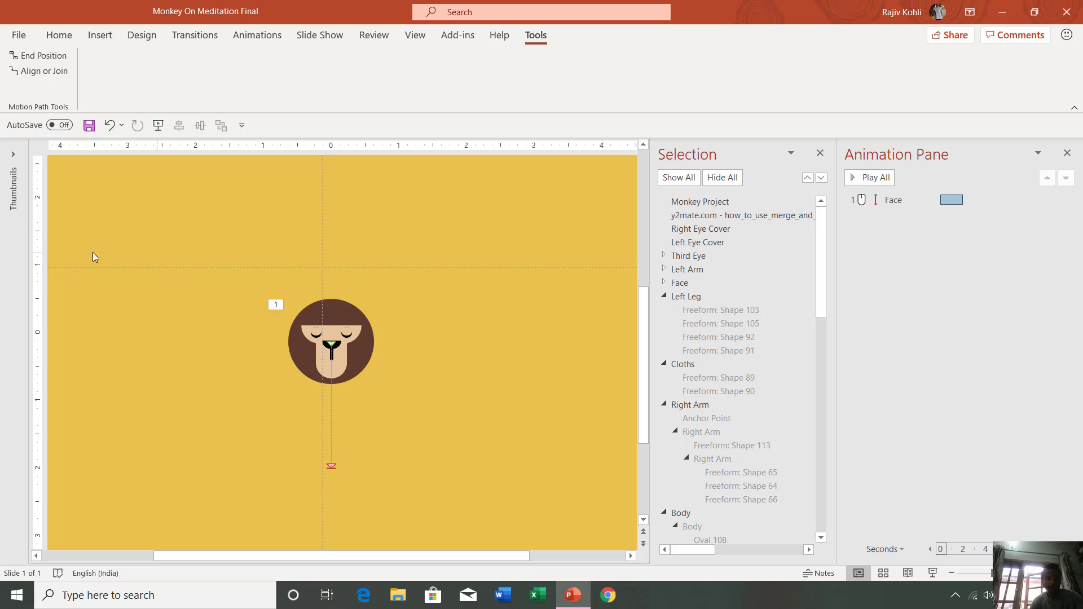
Add a new slide 2 and paste the cut monkey face onto it
click(26, 235)
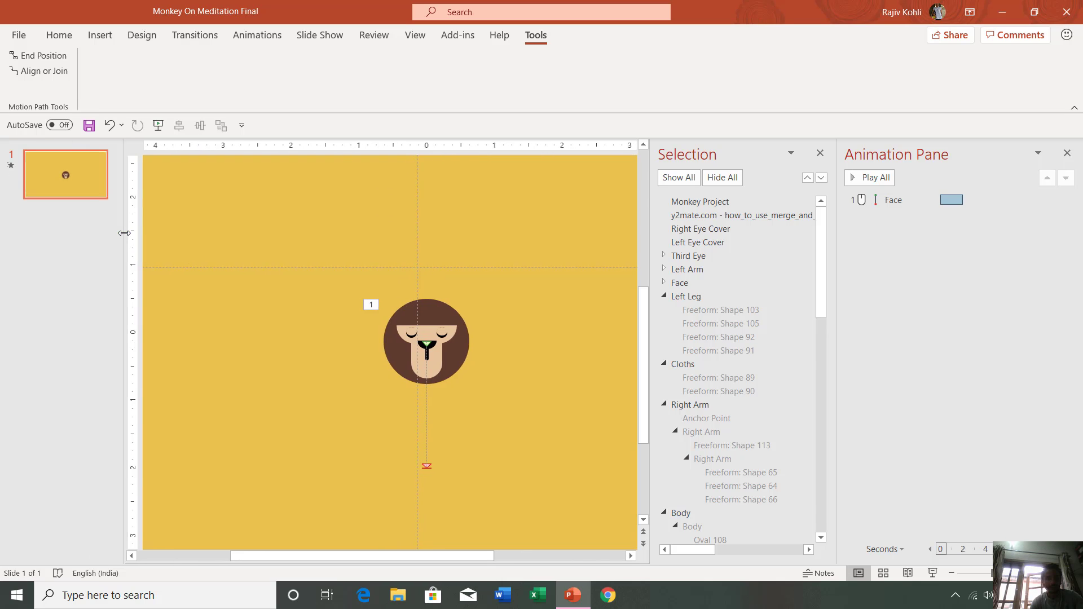
click(59, 35)
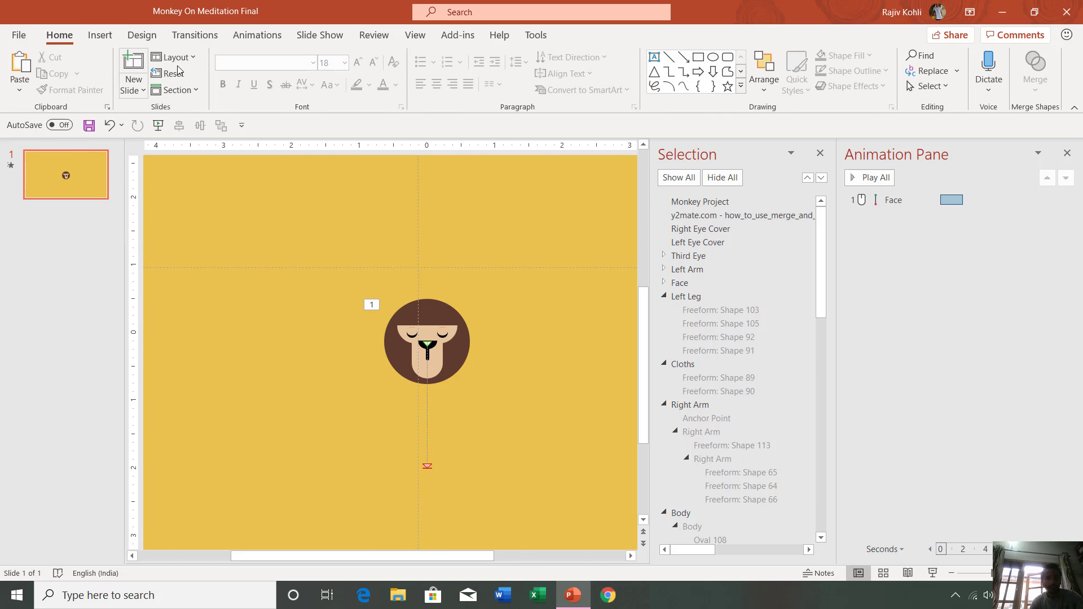
click(126, 69)
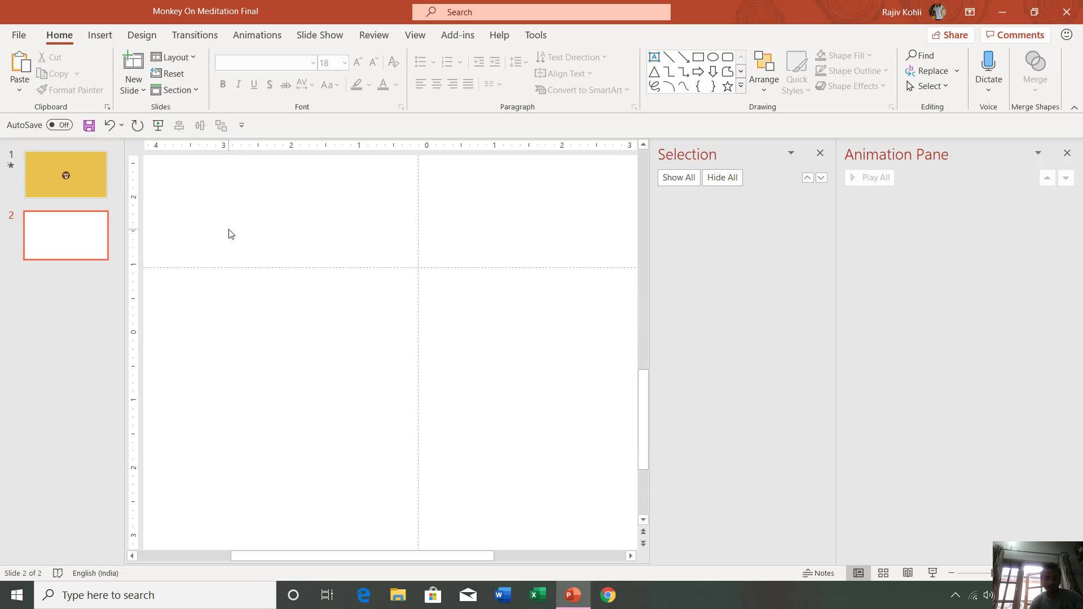
key(ctrl+v)
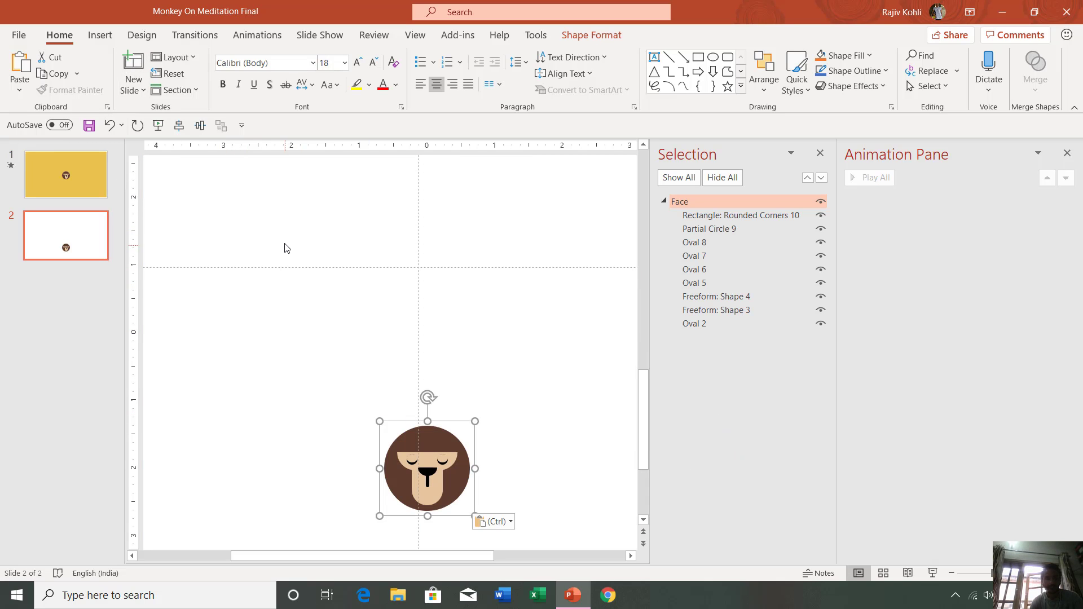
Apply slide 1's yellow background to all slides and select the face on slide 2
right_click(287, 244)
click(378, 378)
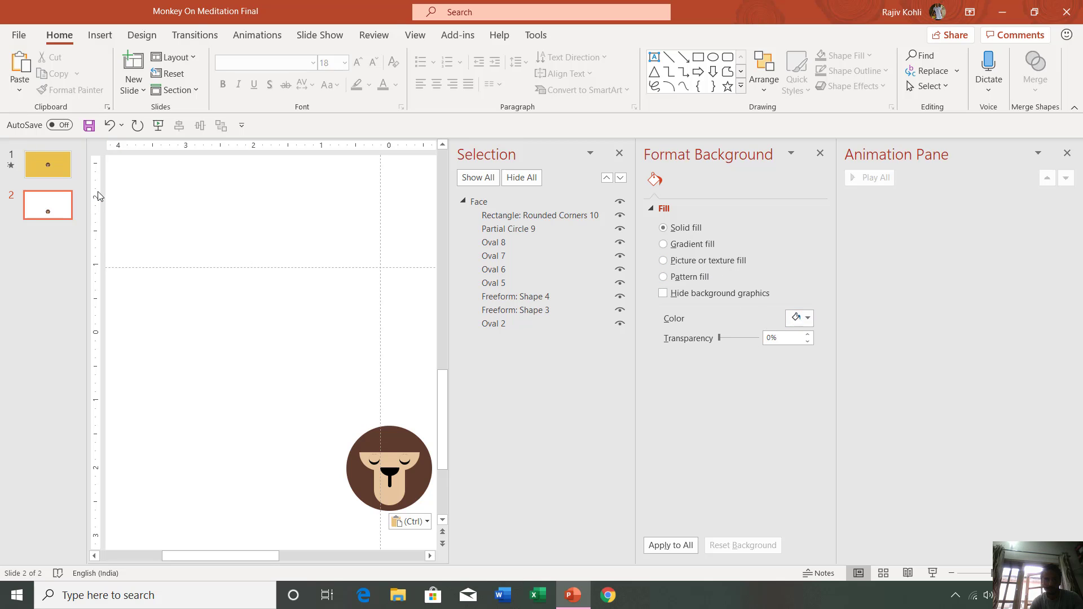
click(61, 168)
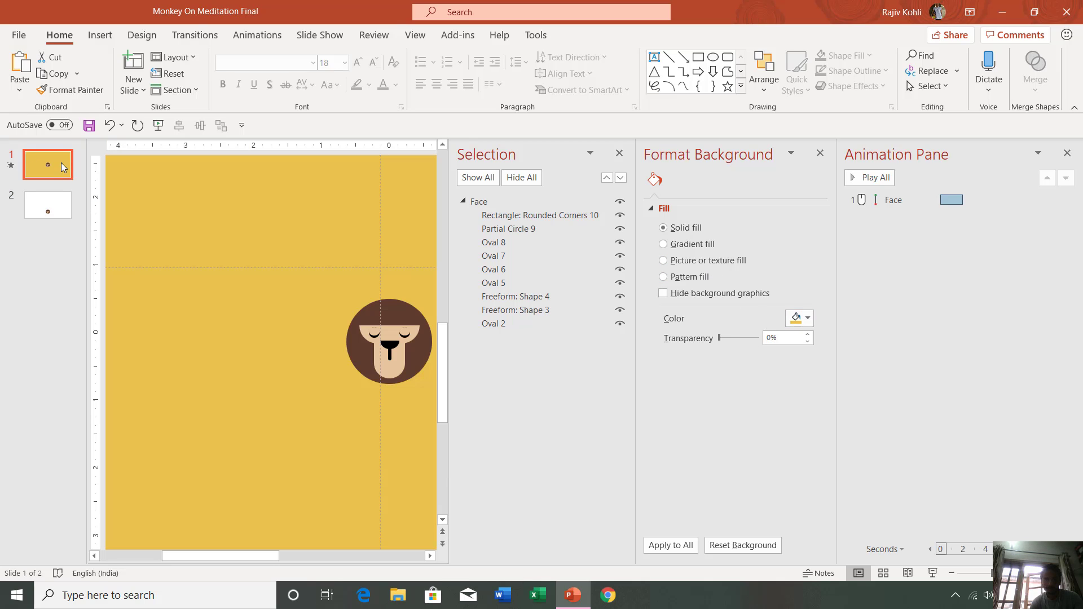
click(669, 545)
click(46, 209)
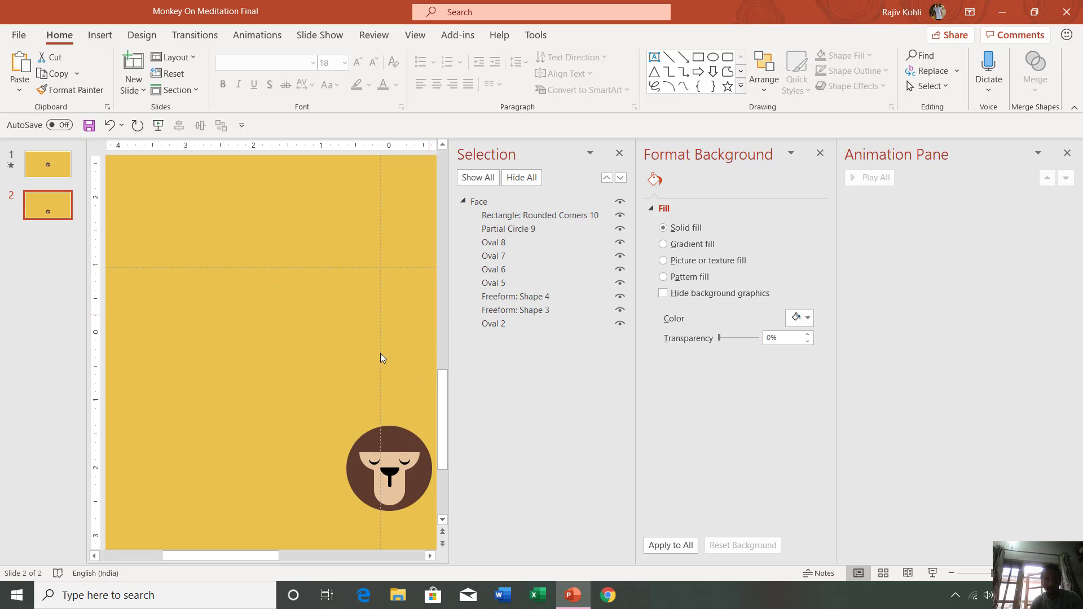
click(402, 436)
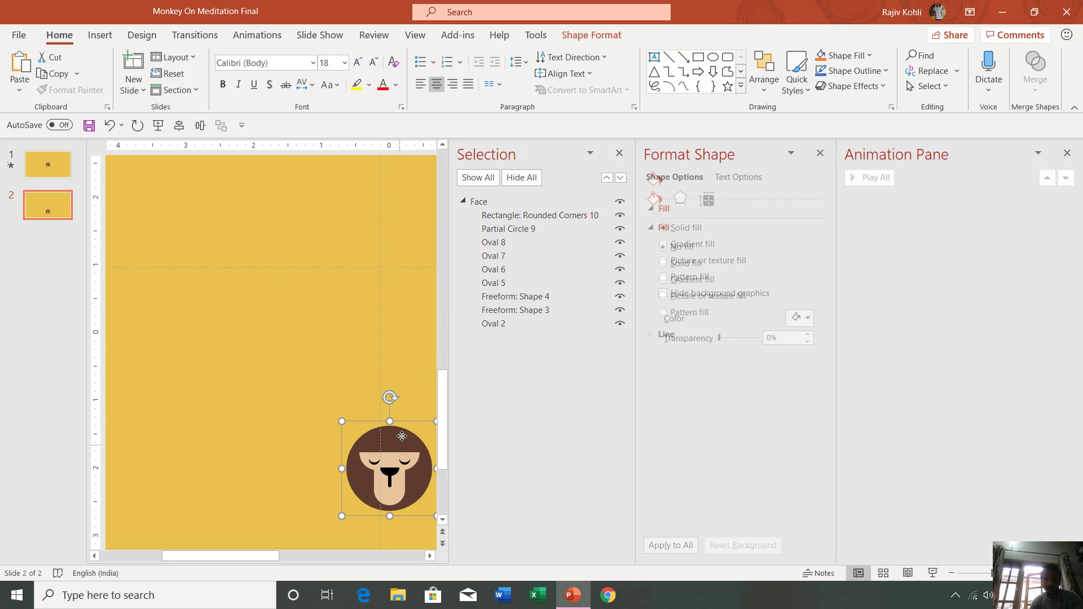
Add a Left lines motion path to the monkey face on slide 2
click(257, 36)
click(713, 91)
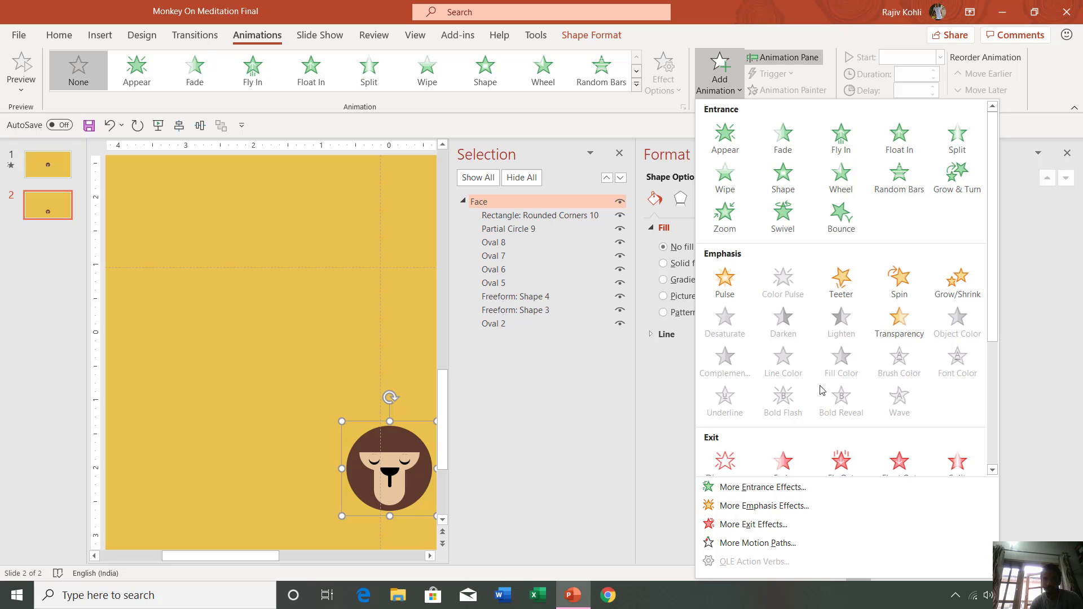
click(757, 543)
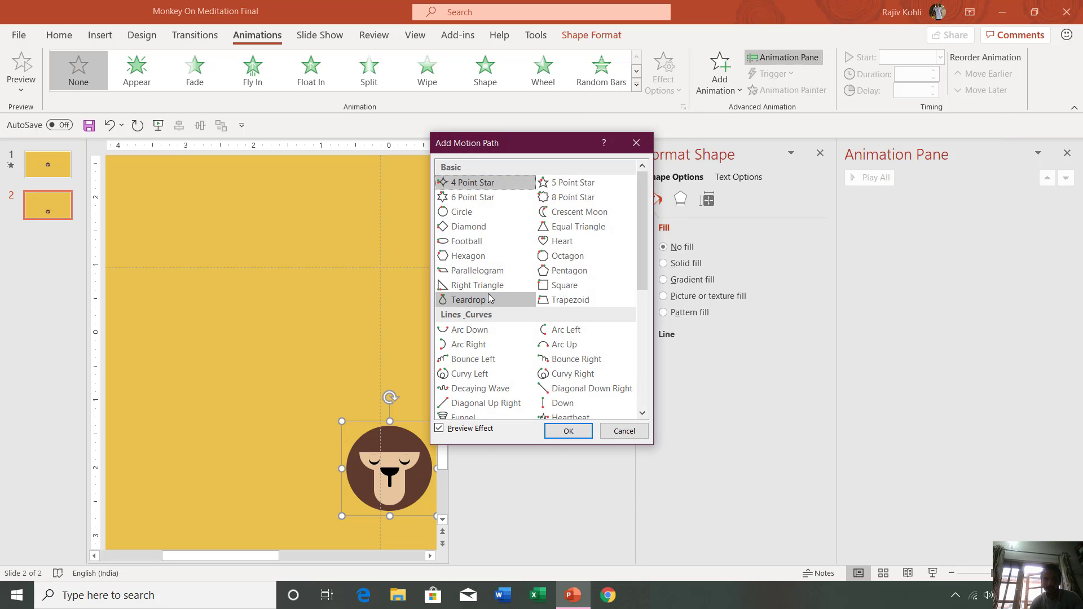
scroll(496, 309, down, 2)
click(488, 344)
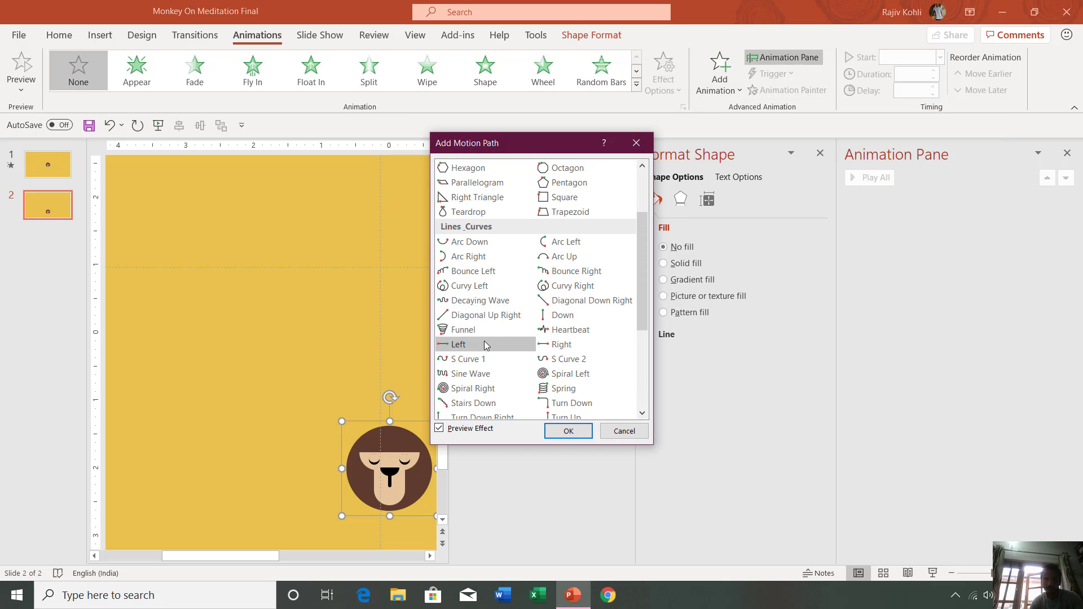
click(568, 431)
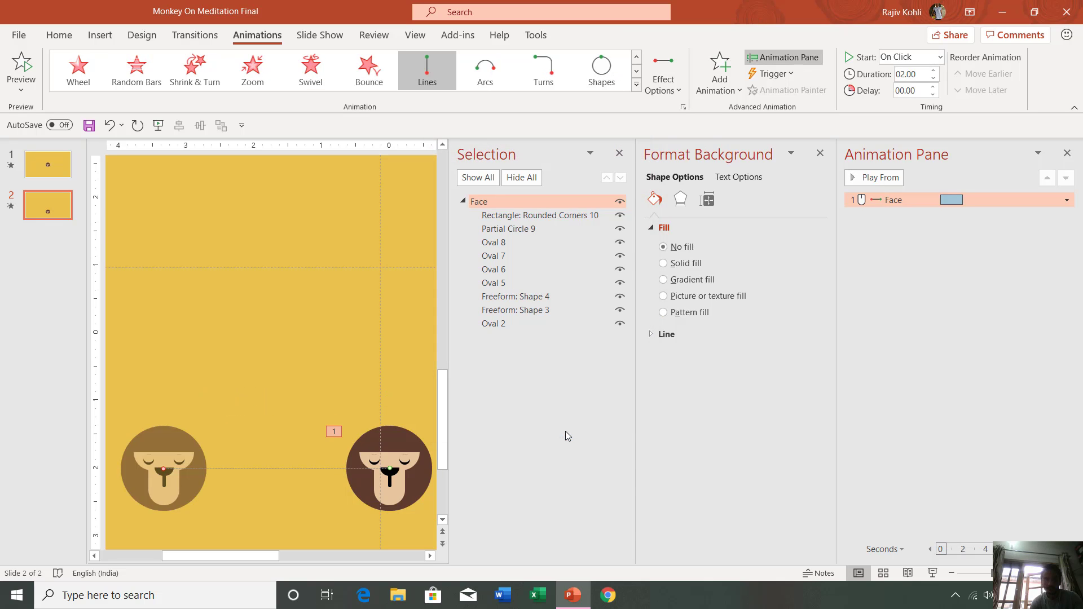
Close the Animation, Format Background and Selection panes and return to slide 1
click(1067, 153)
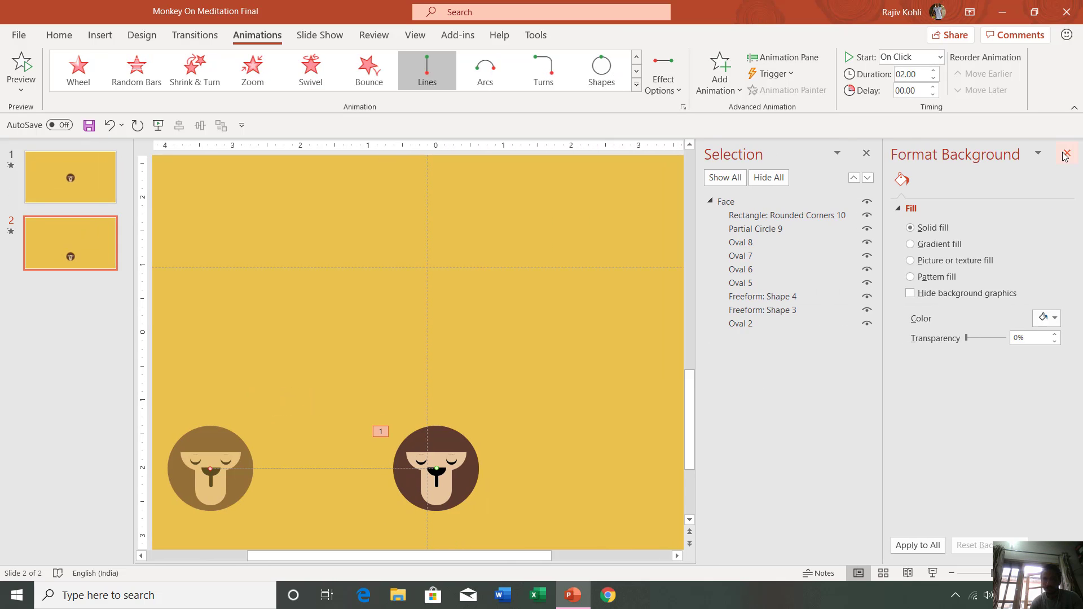
click(1065, 153)
click(1067, 153)
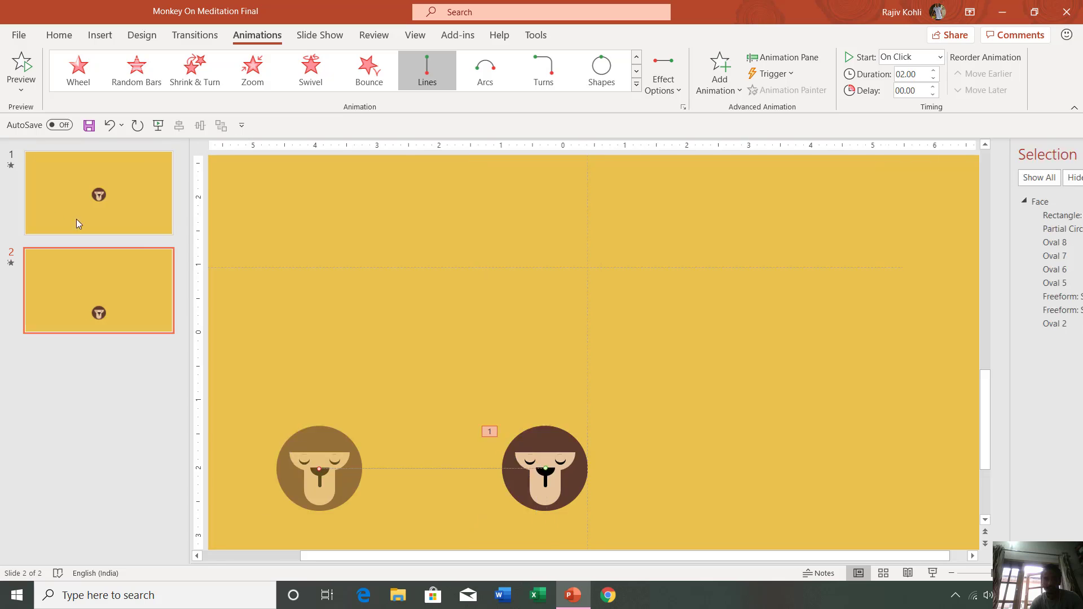
click(87, 211)
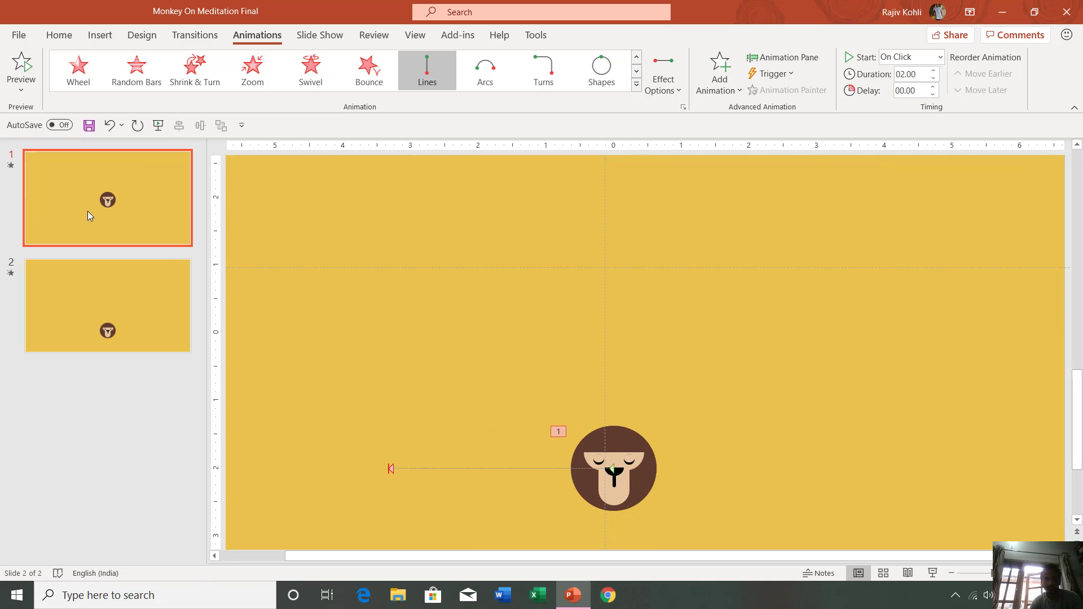
Start the slide show from slide 1 to preview the face motion on both slides
click(933, 572)
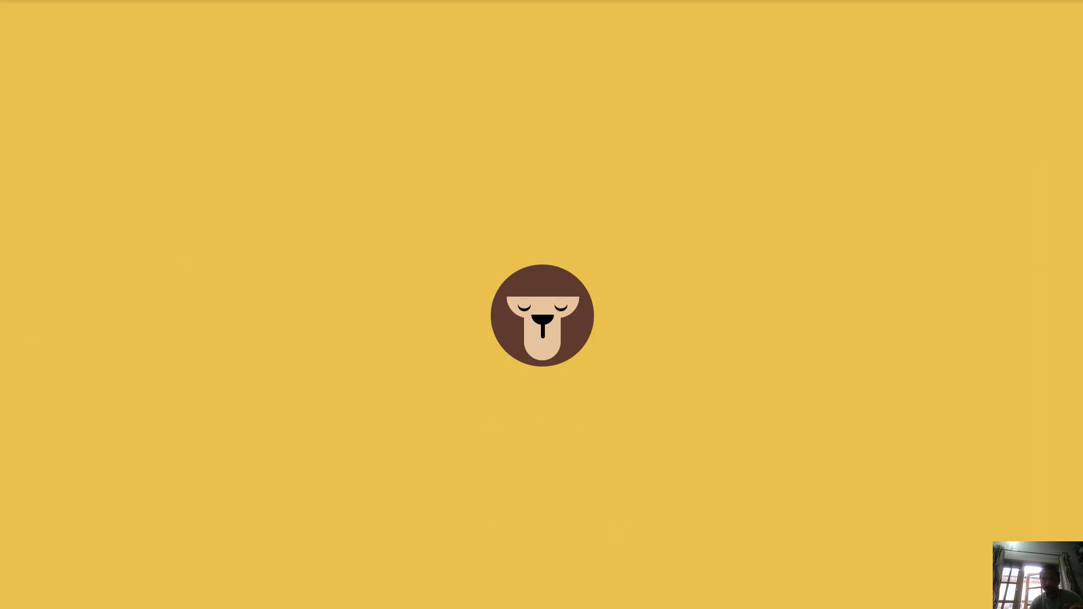